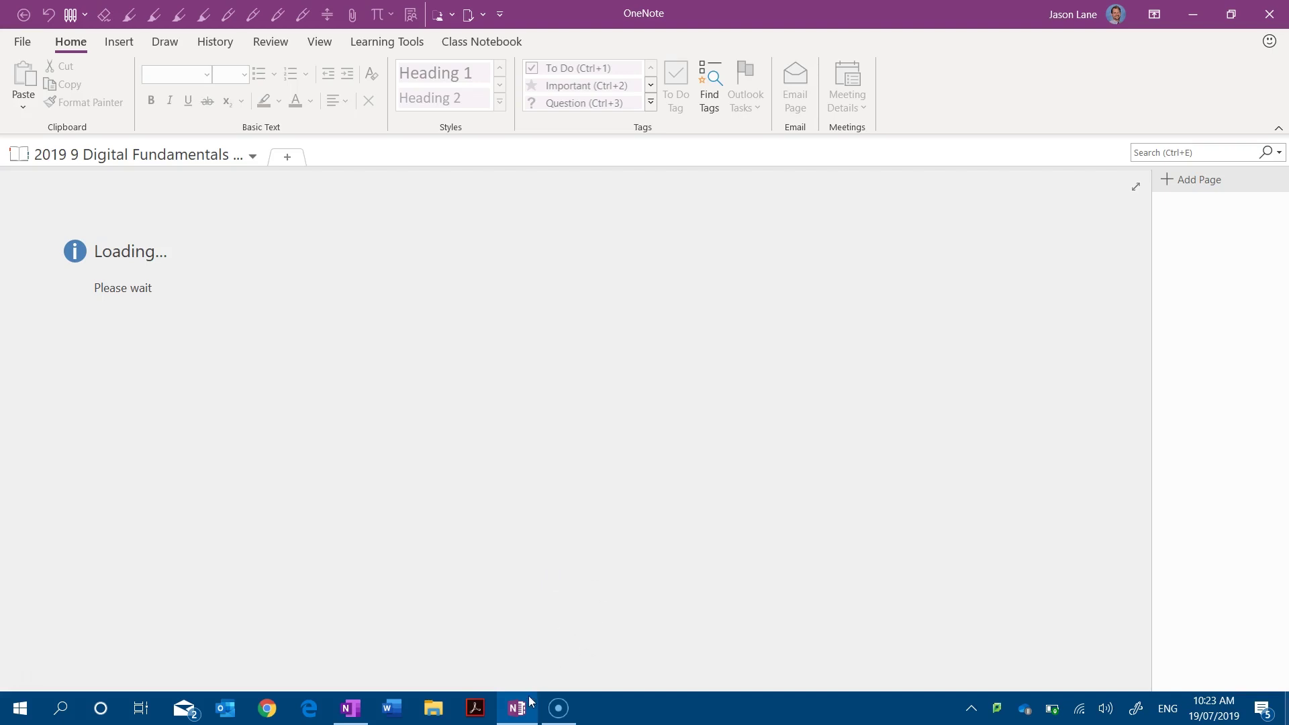
Start a new notebook from the File menu and choose This PC as its location
mouse_move(527, 705)
mouse_move(349, 709)
left_click(22, 43)
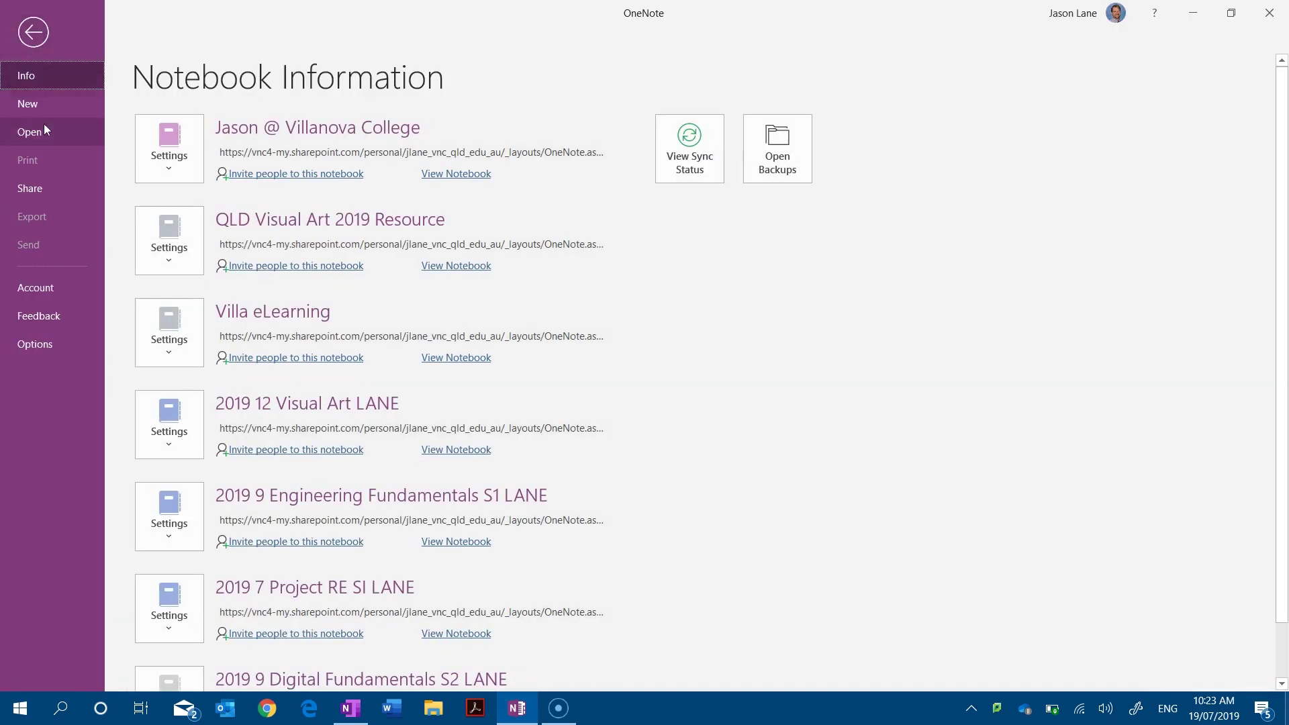
left_click(38, 108)
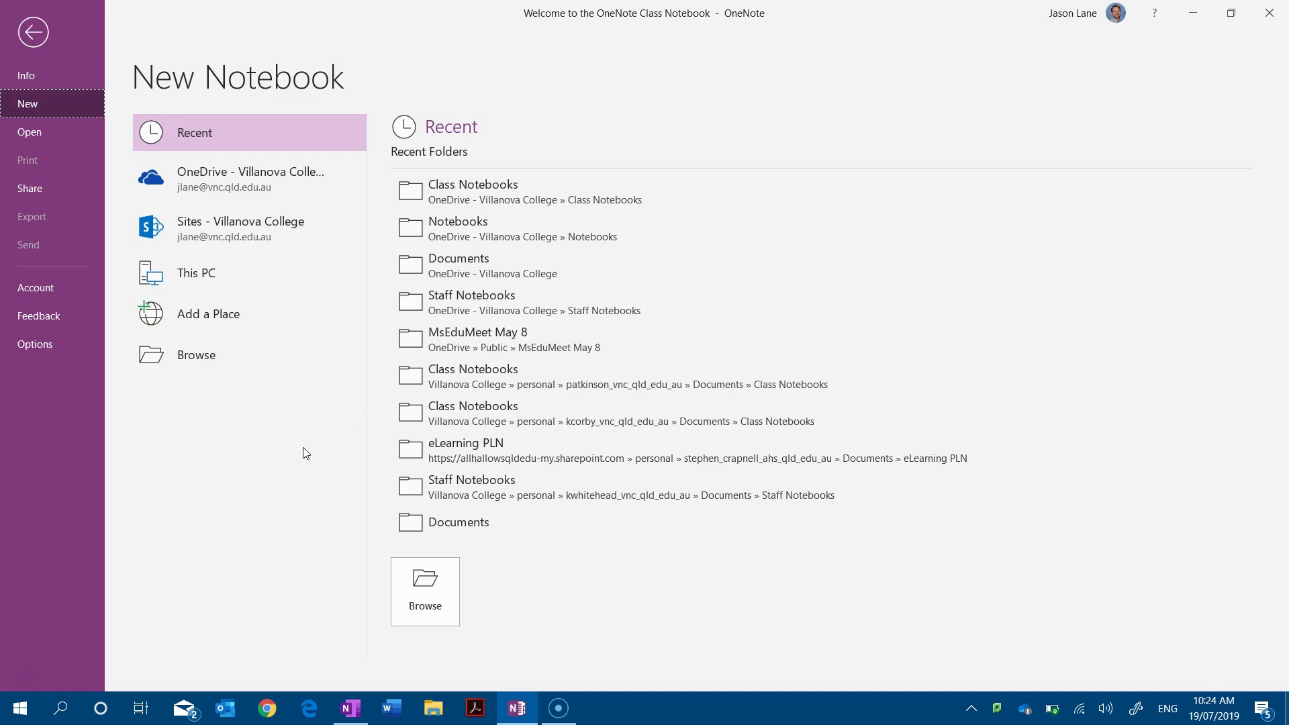
left_click(208, 282)
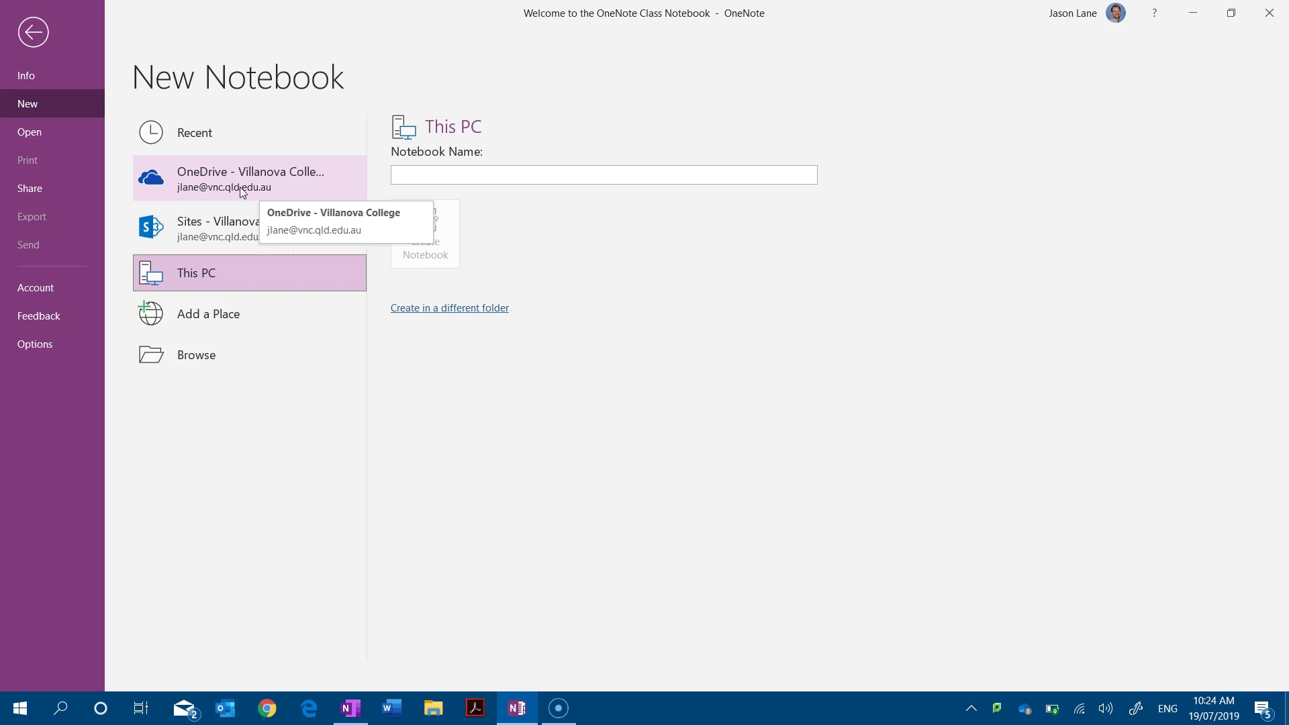
left_click(45, 37)
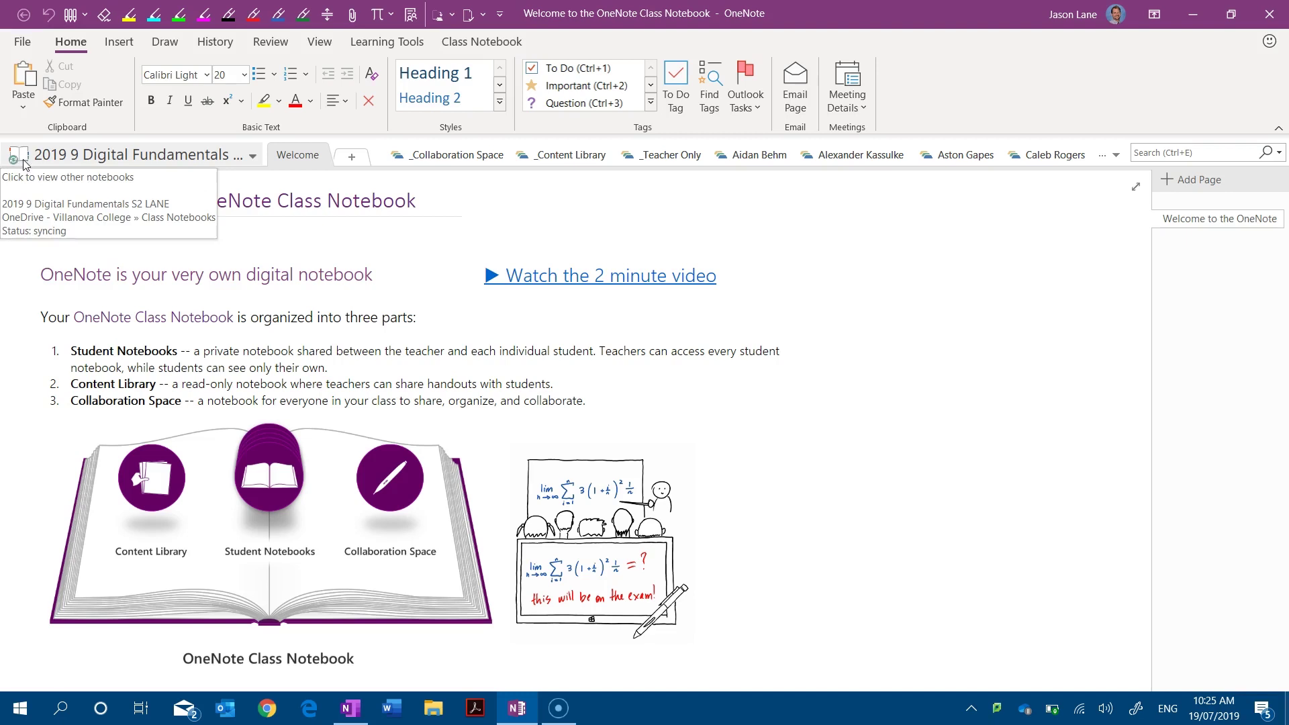
Sync the 2019 9 Digital Fundamentals S2 LANE notebook now from Notebook Sync Status
right_click(55, 161)
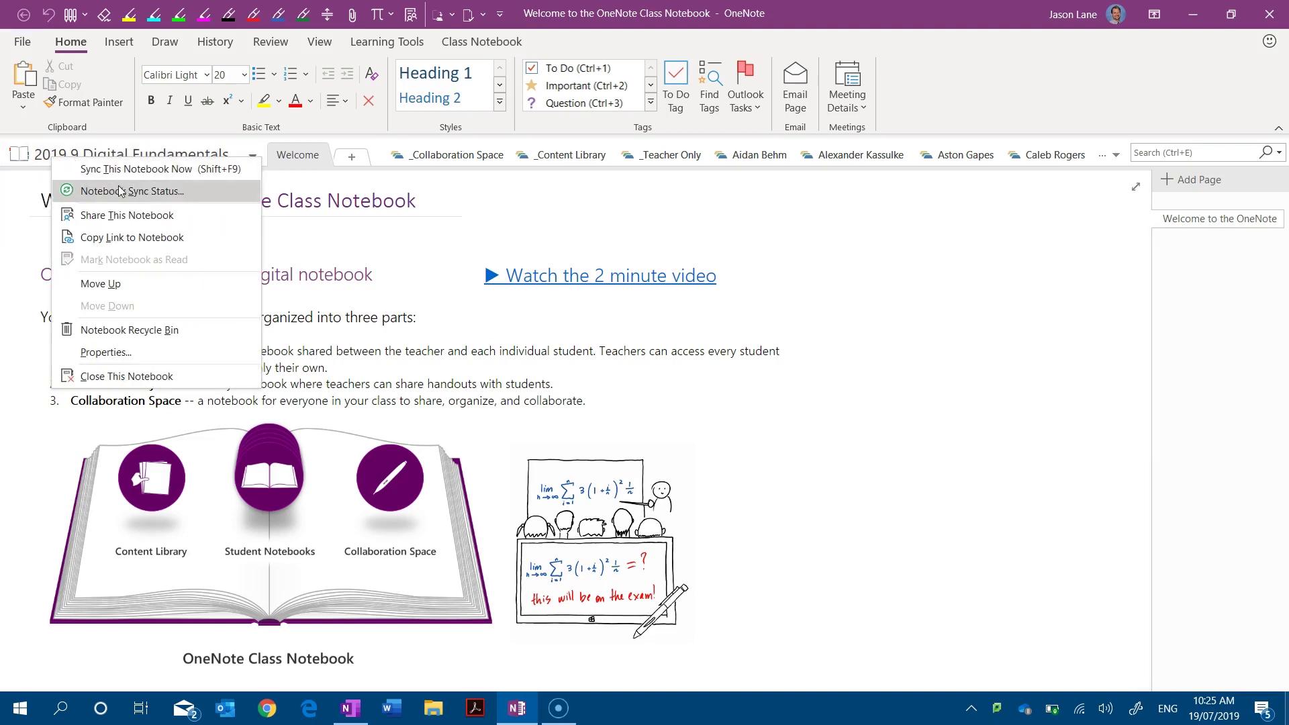
left_click(216, 191)
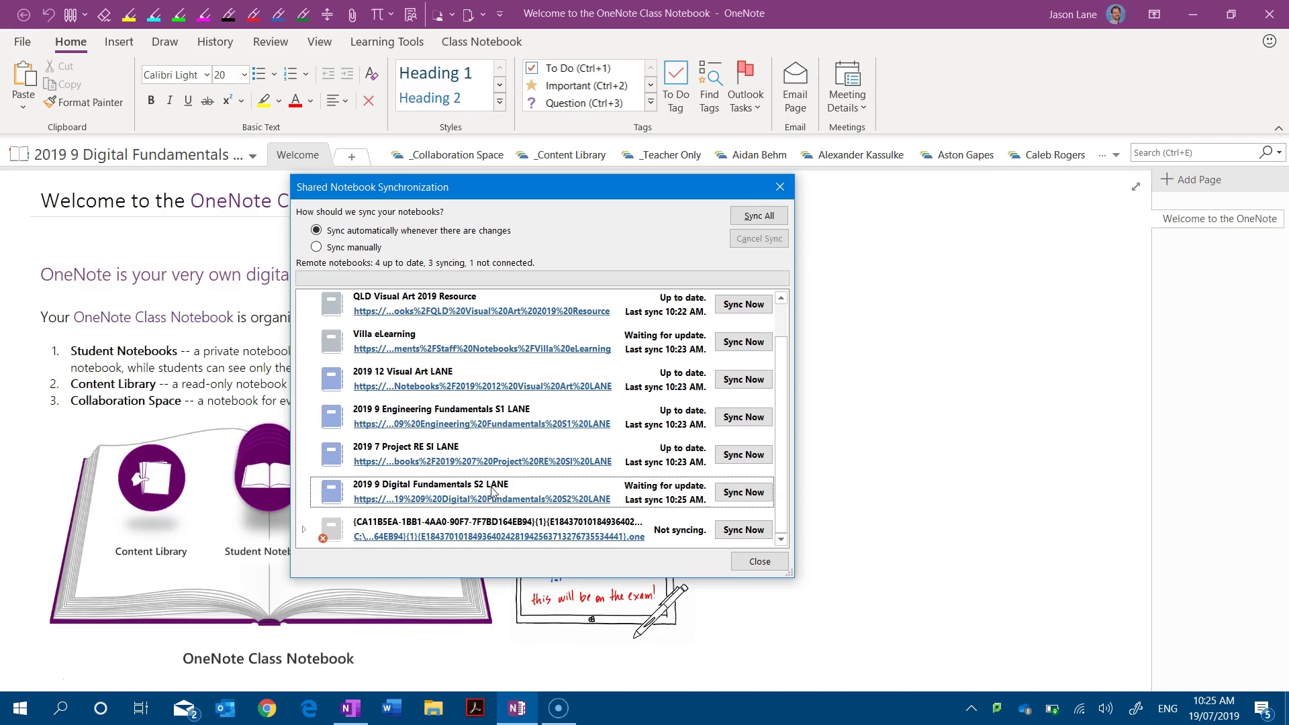
left_click(748, 494)
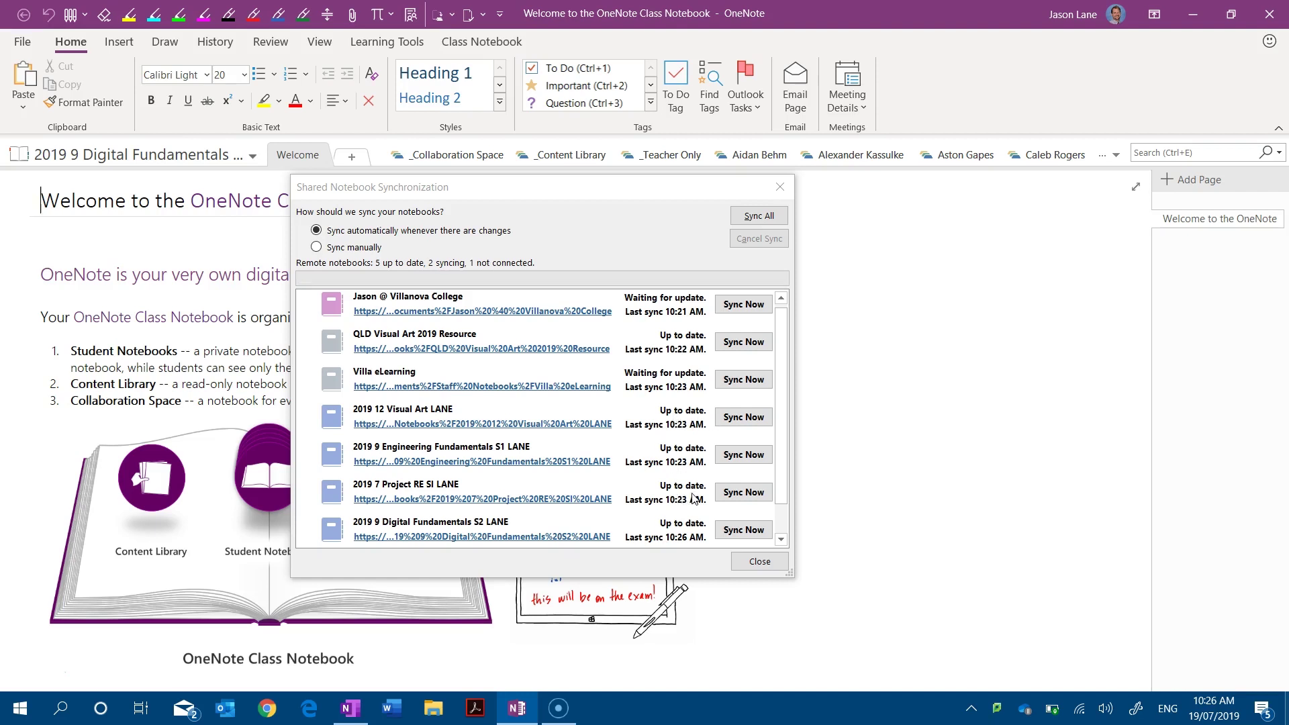
Close the sync dialog and open the student's Coggle mind map v2 page in Assigned work
left_click(758, 562)
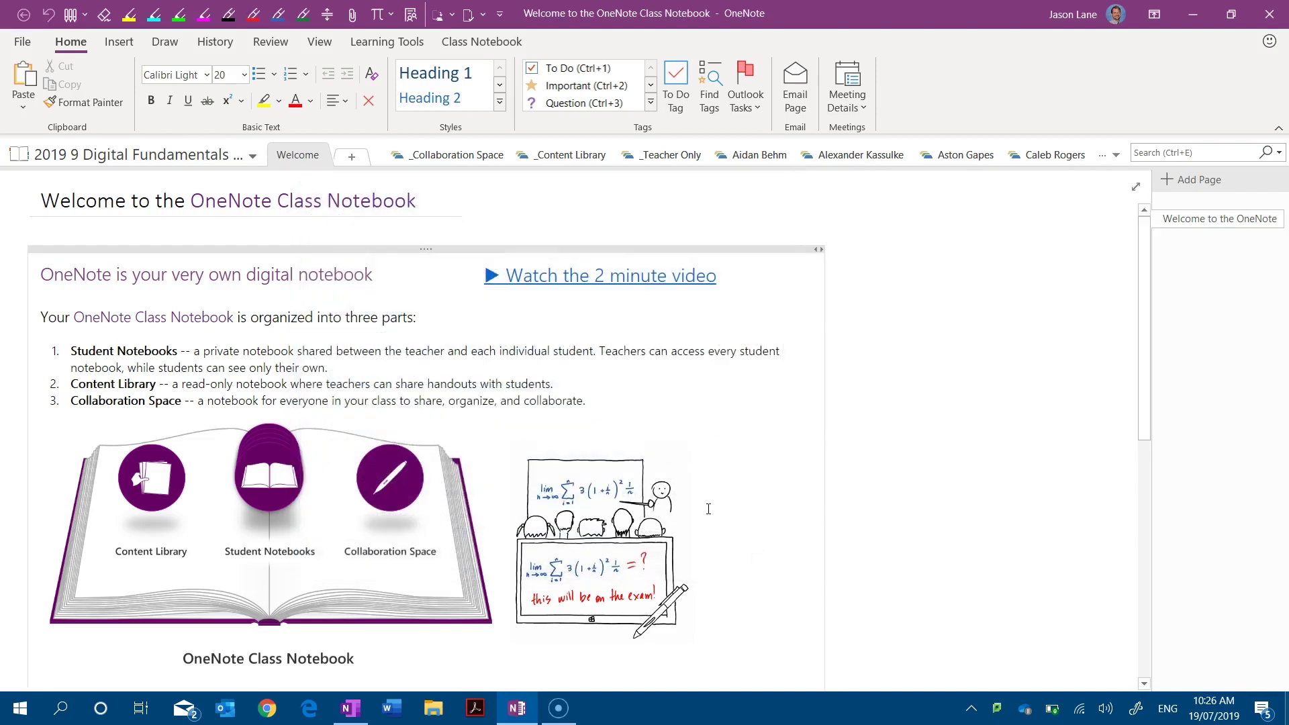
left_click(769, 163)
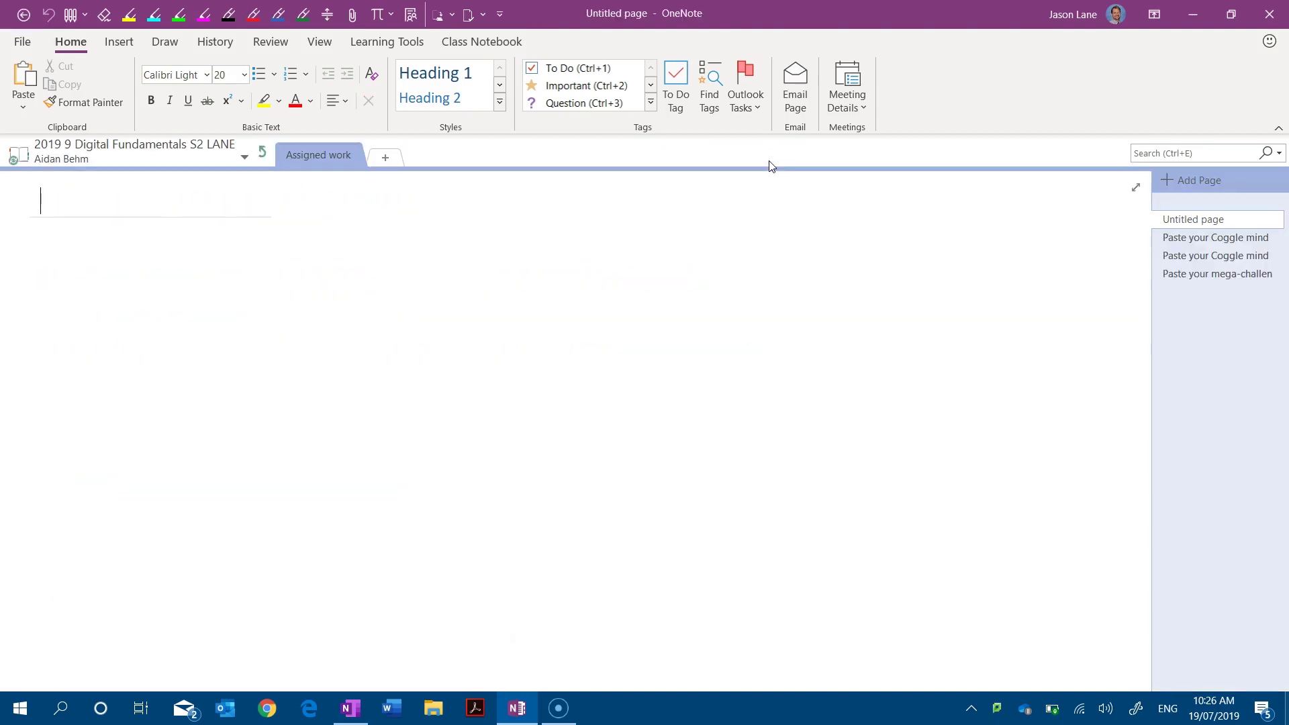
left_click(1214, 240)
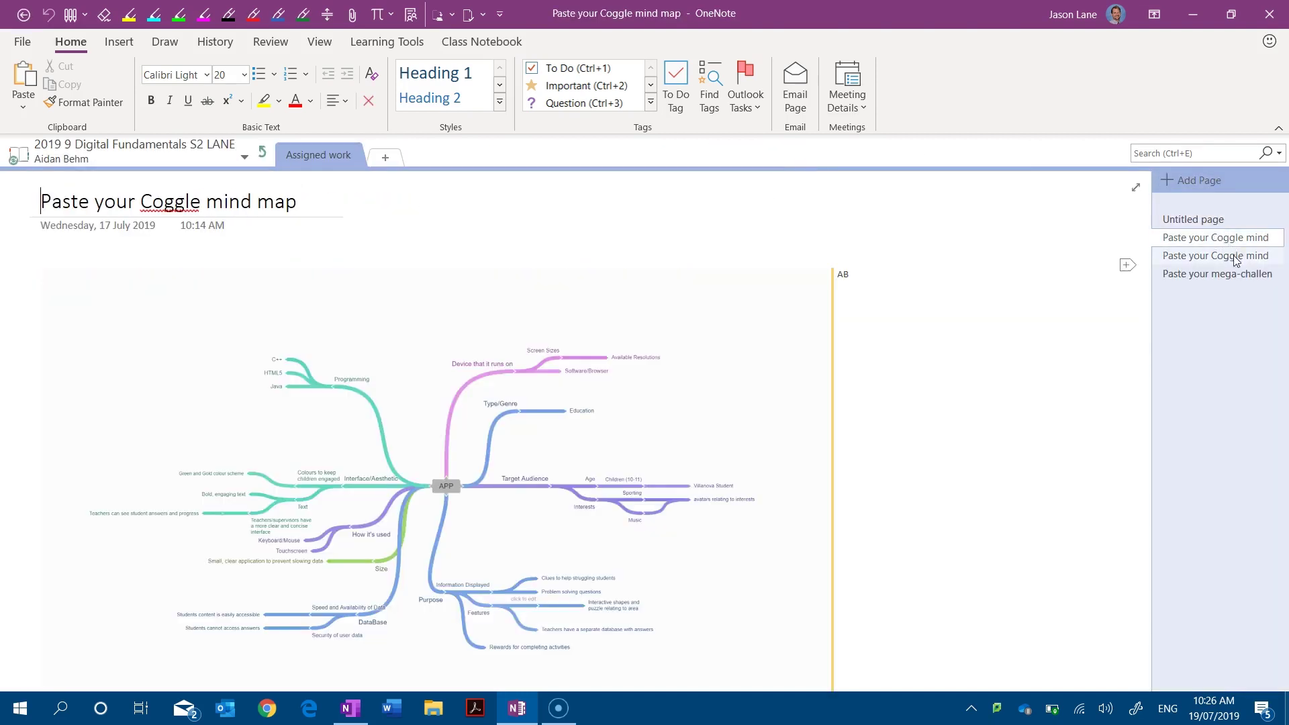
left_click(1234, 259)
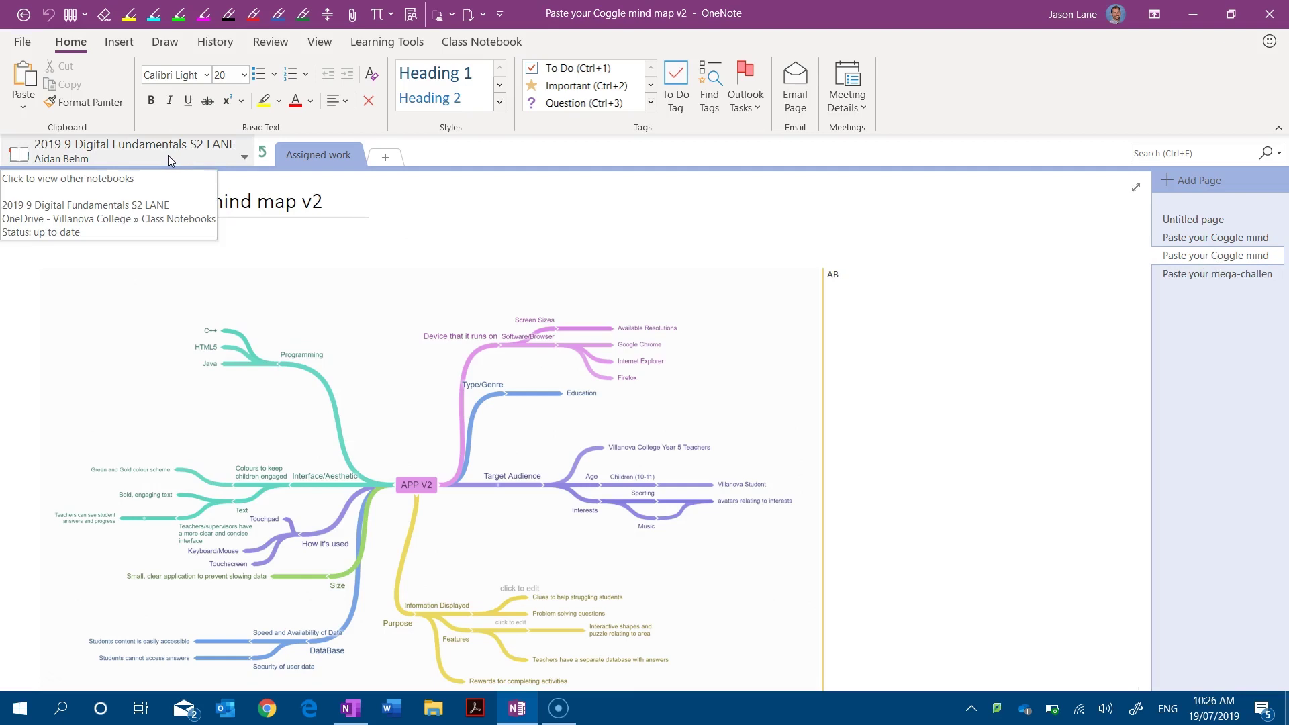
Type the comment 'Good work!' to the right of the mind map
left_click(1169, 258)
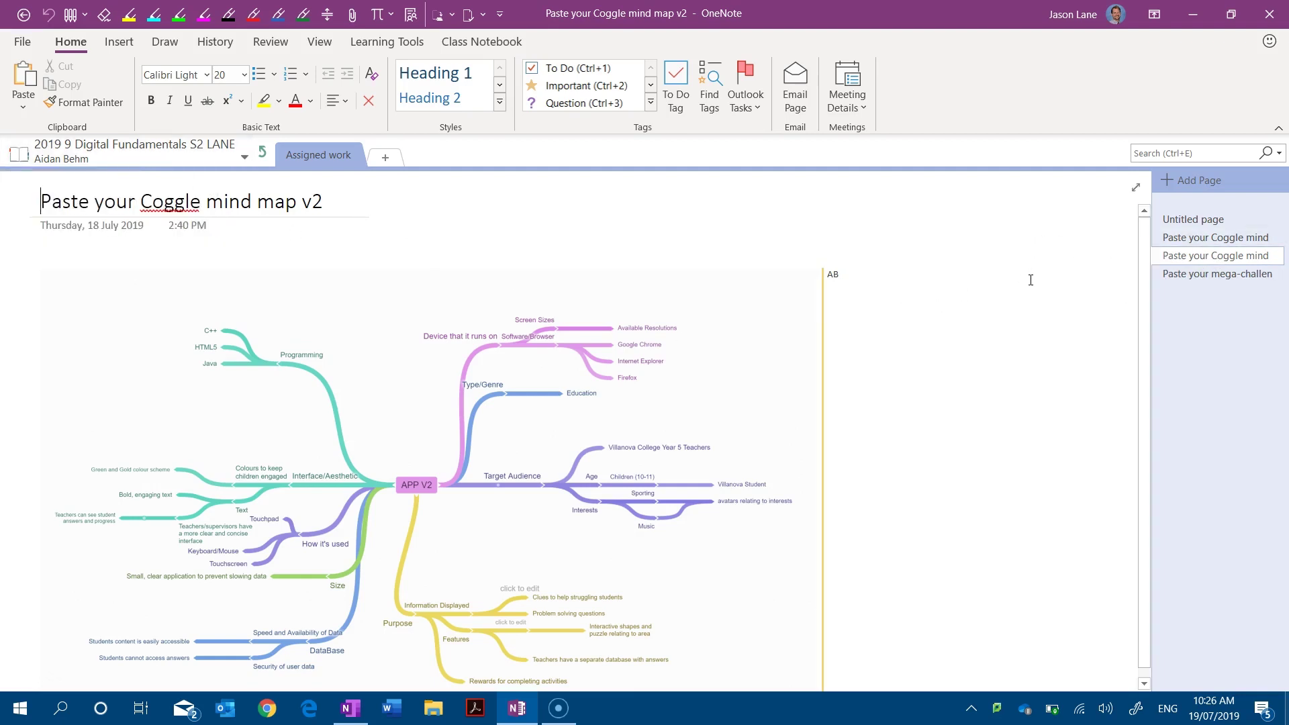
left_click(906, 356)
type("Good work!")
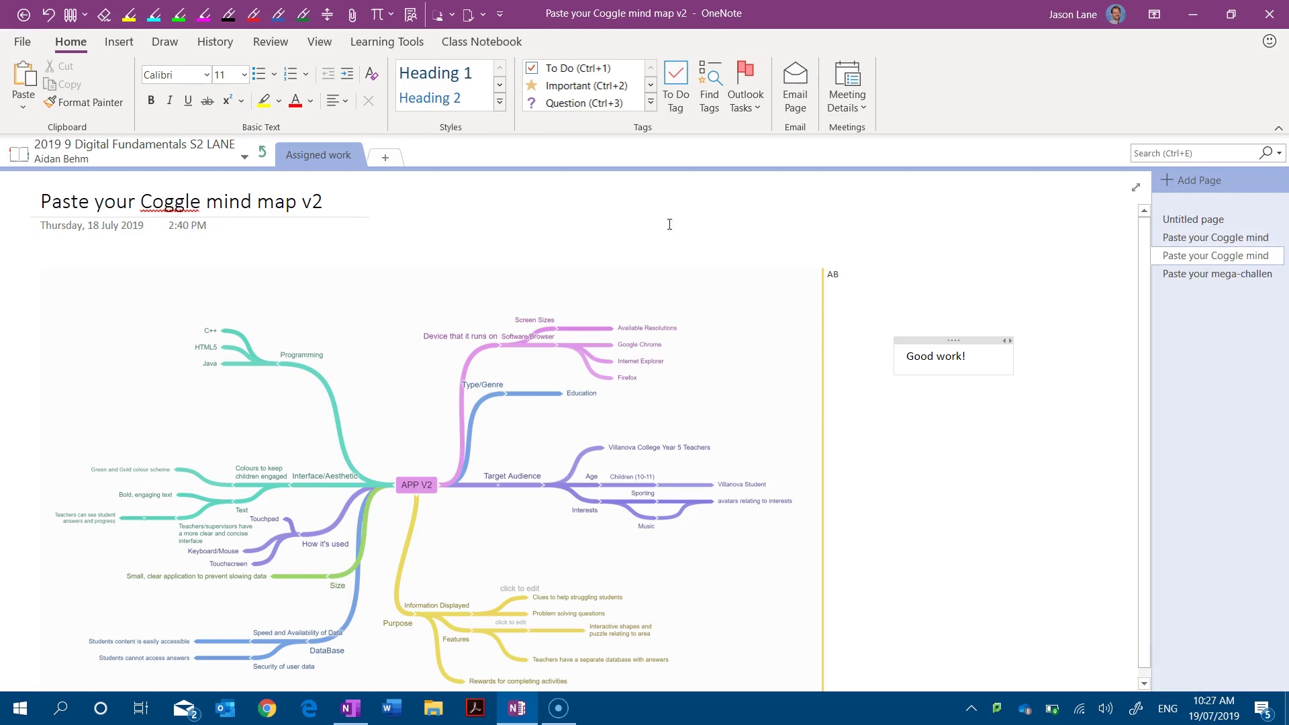
Return to the Welcome page and confirm the notebook was last synced at 10:27 AM
left_click(263, 148)
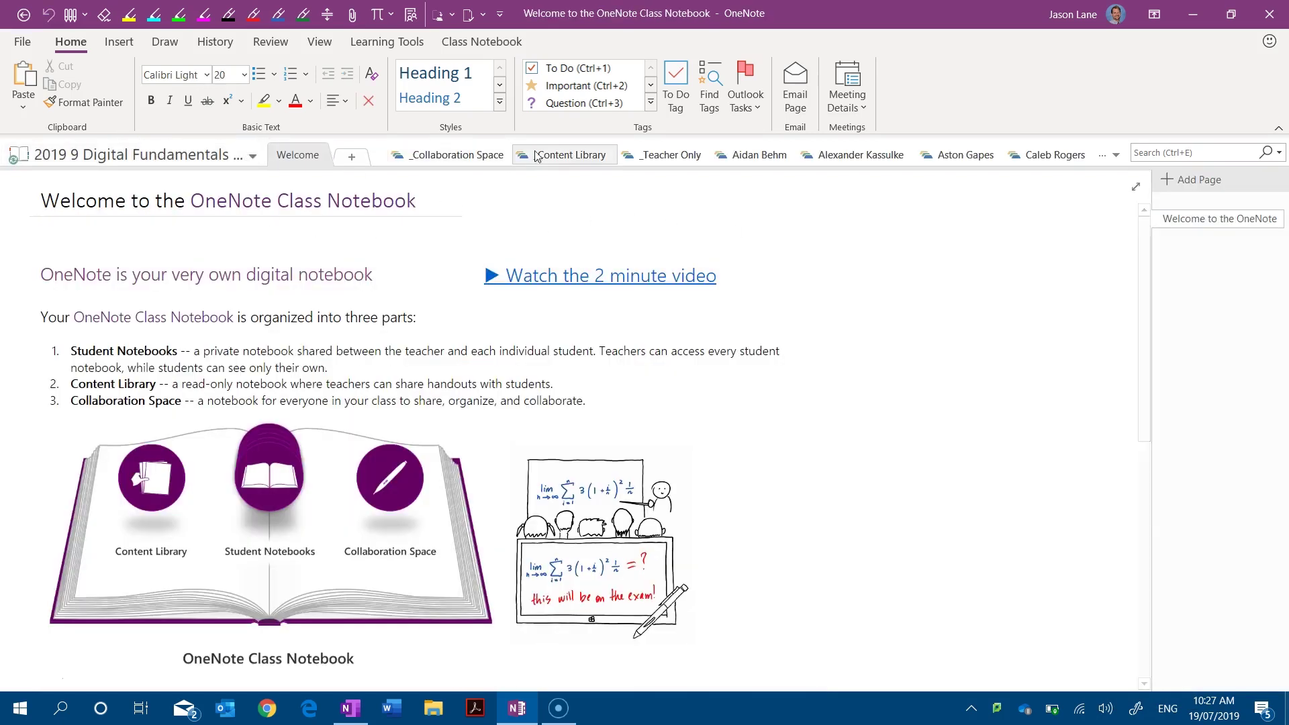
left_click(562, 151)
left_click(502, 156)
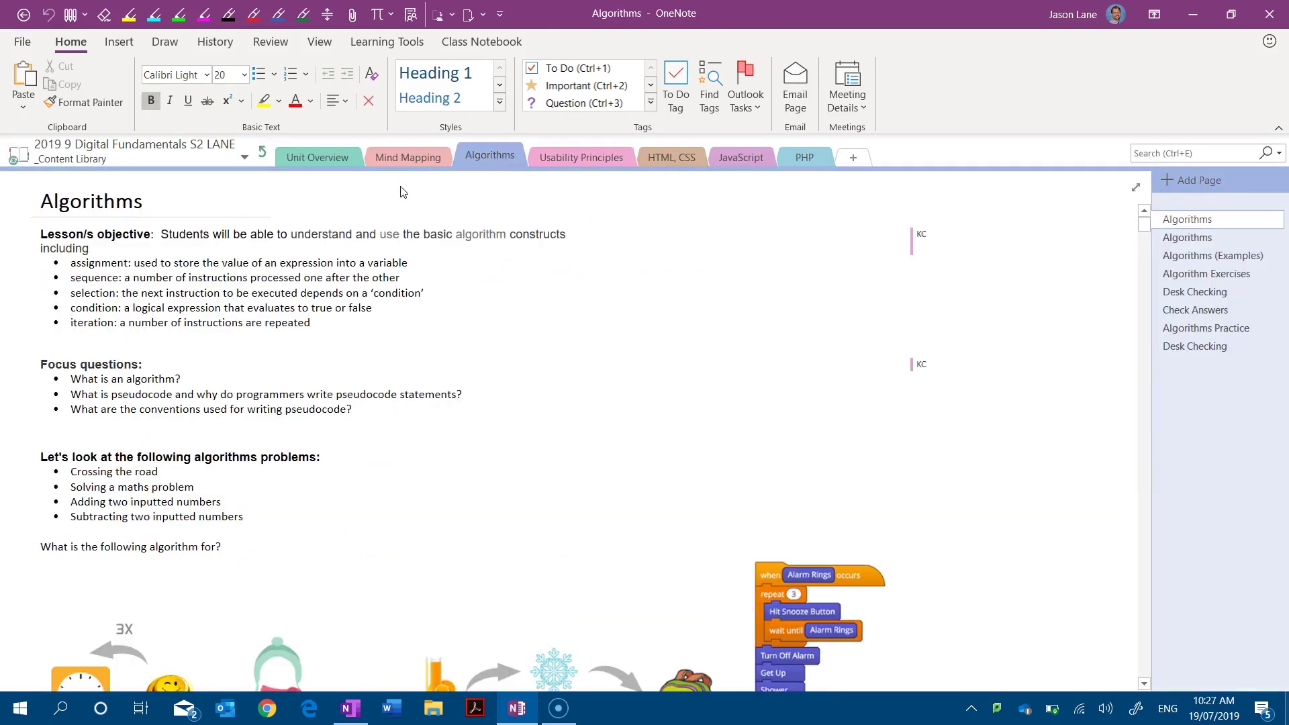
left_click(266, 154)
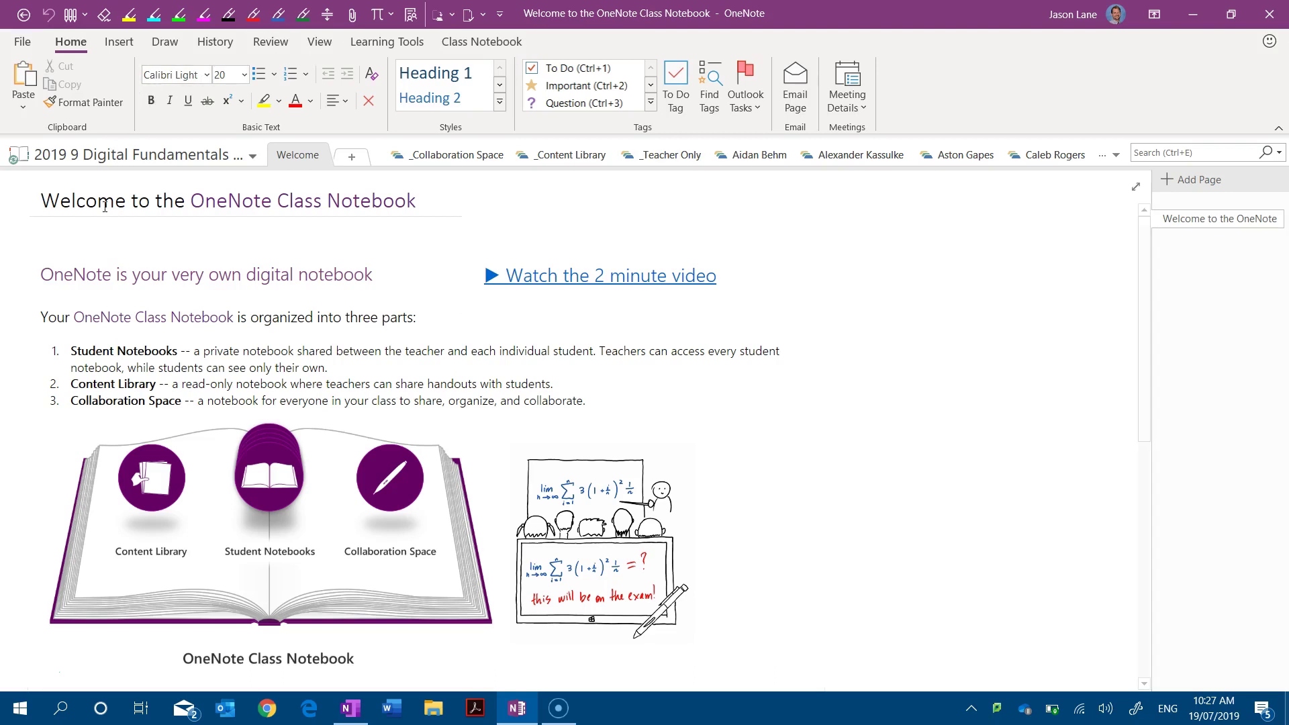
right_click(127, 159)
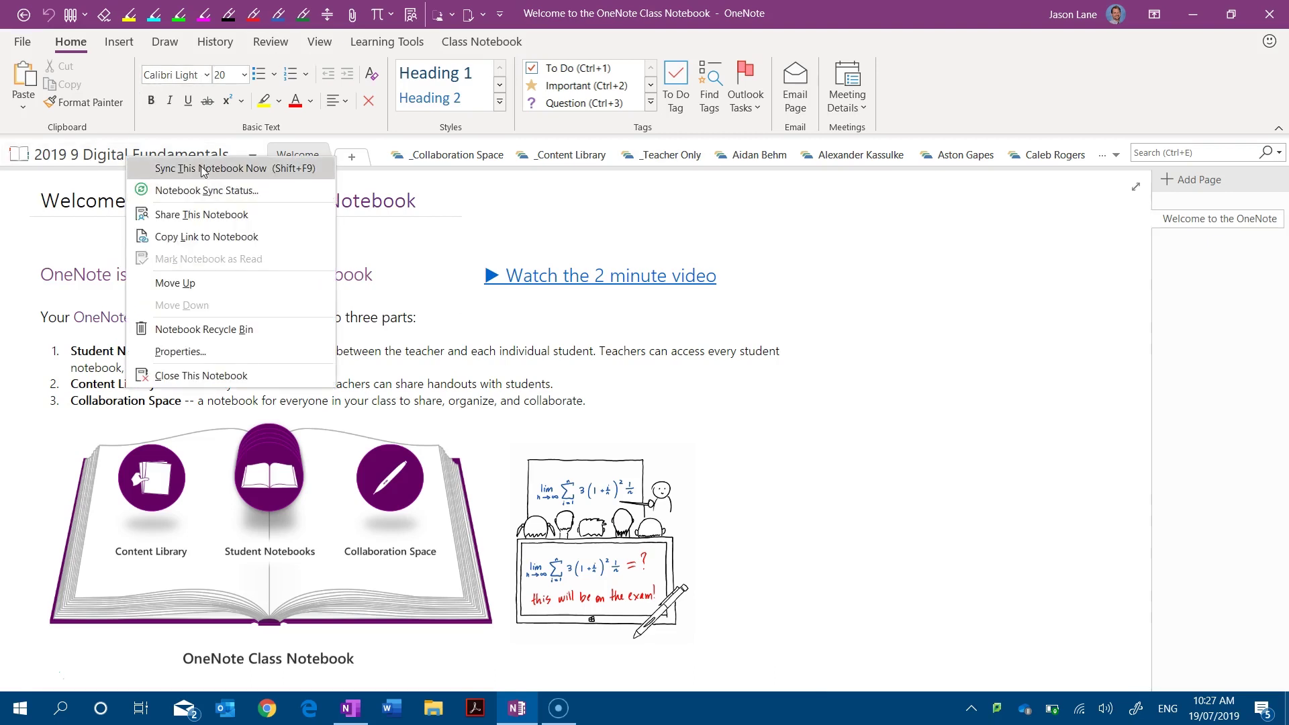
left_click(224, 192)
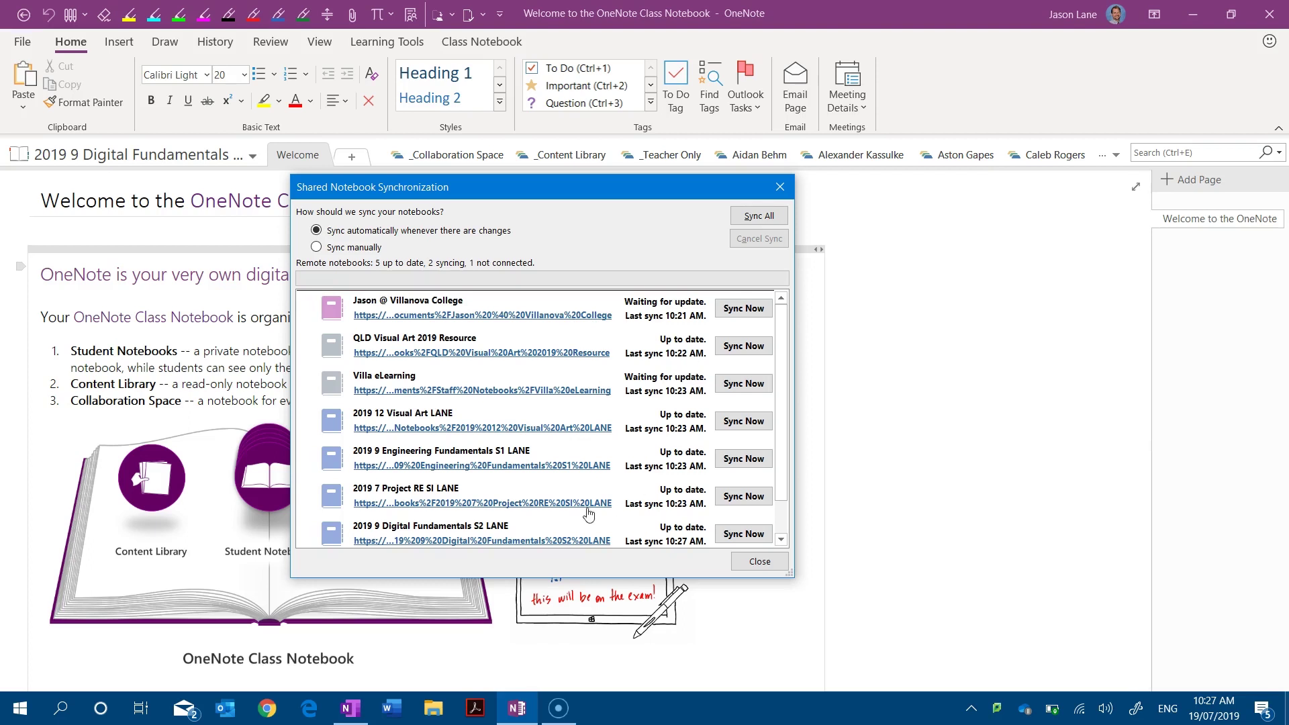
Close the sync status dialog and switch to OneNote for Windows 10 from the taskbar
left_click(761, 560)
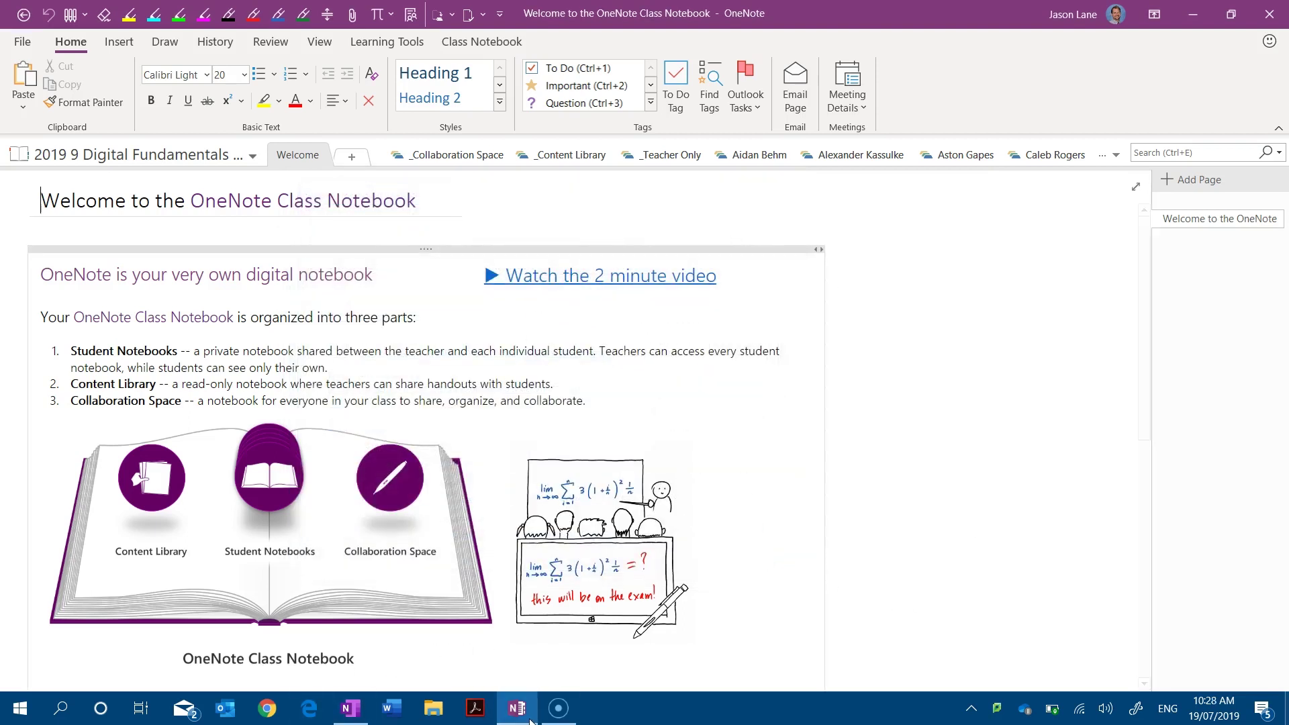
mouse_move(365, 720)
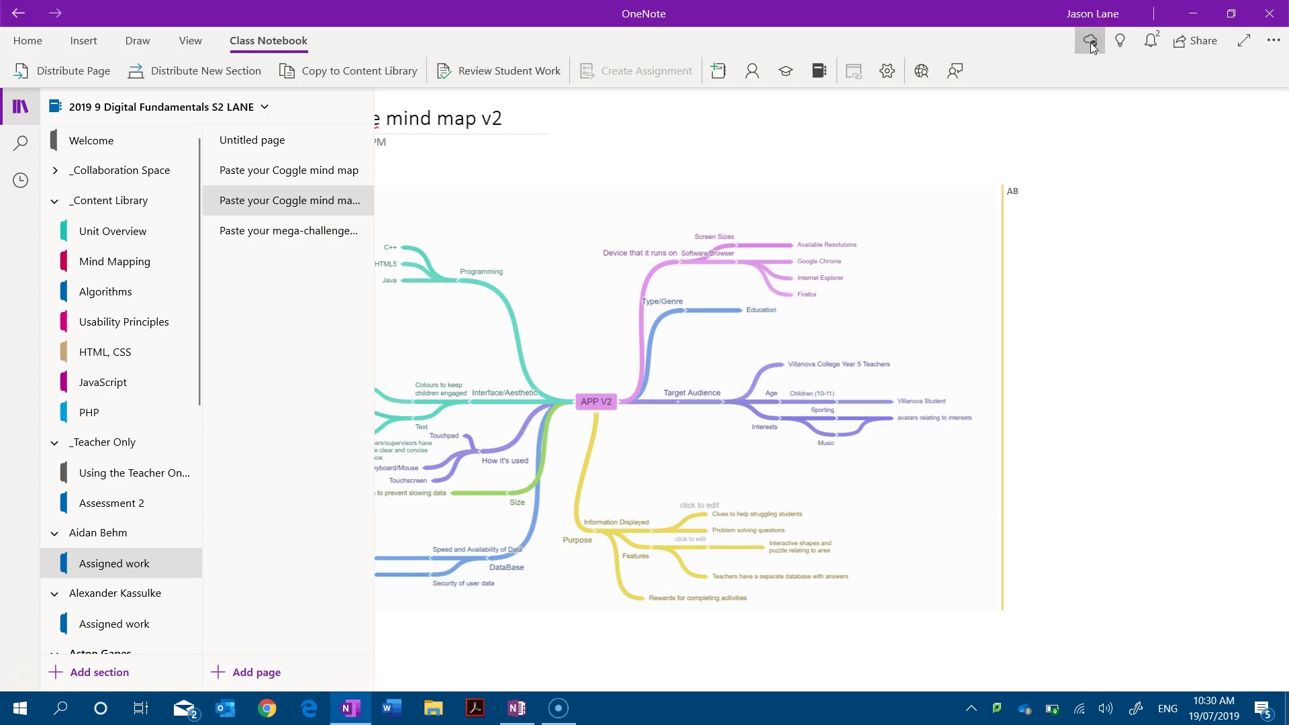
left_click(1090, 44)
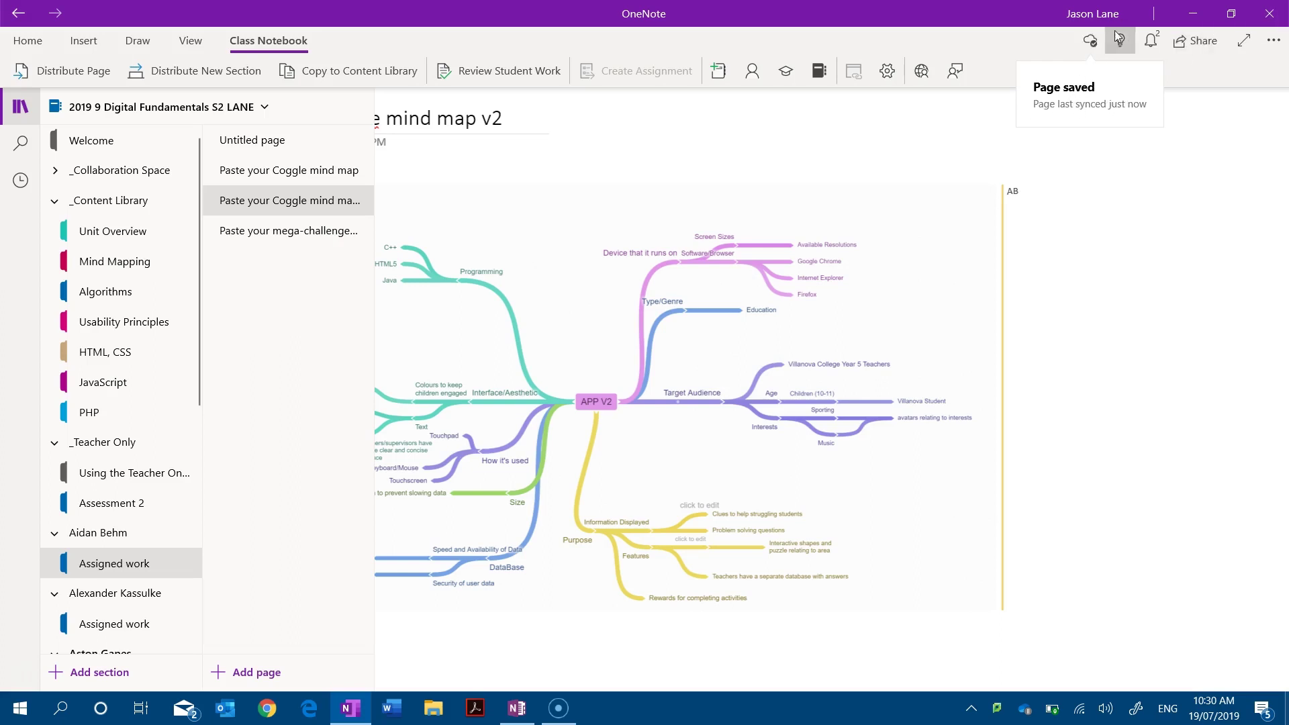
left_click(1089, 45)
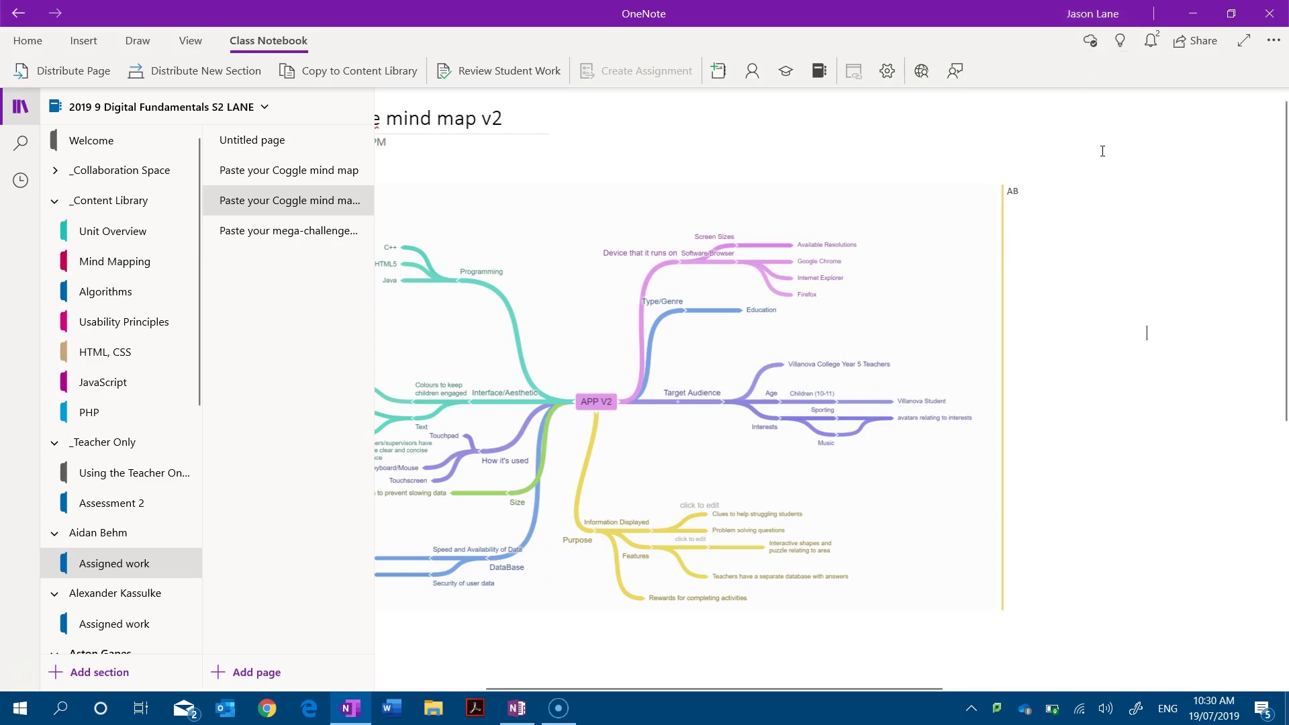
Sync the class notebook with Sync This Notebook so the 'Good work!' note appears
right_click(120, 108)
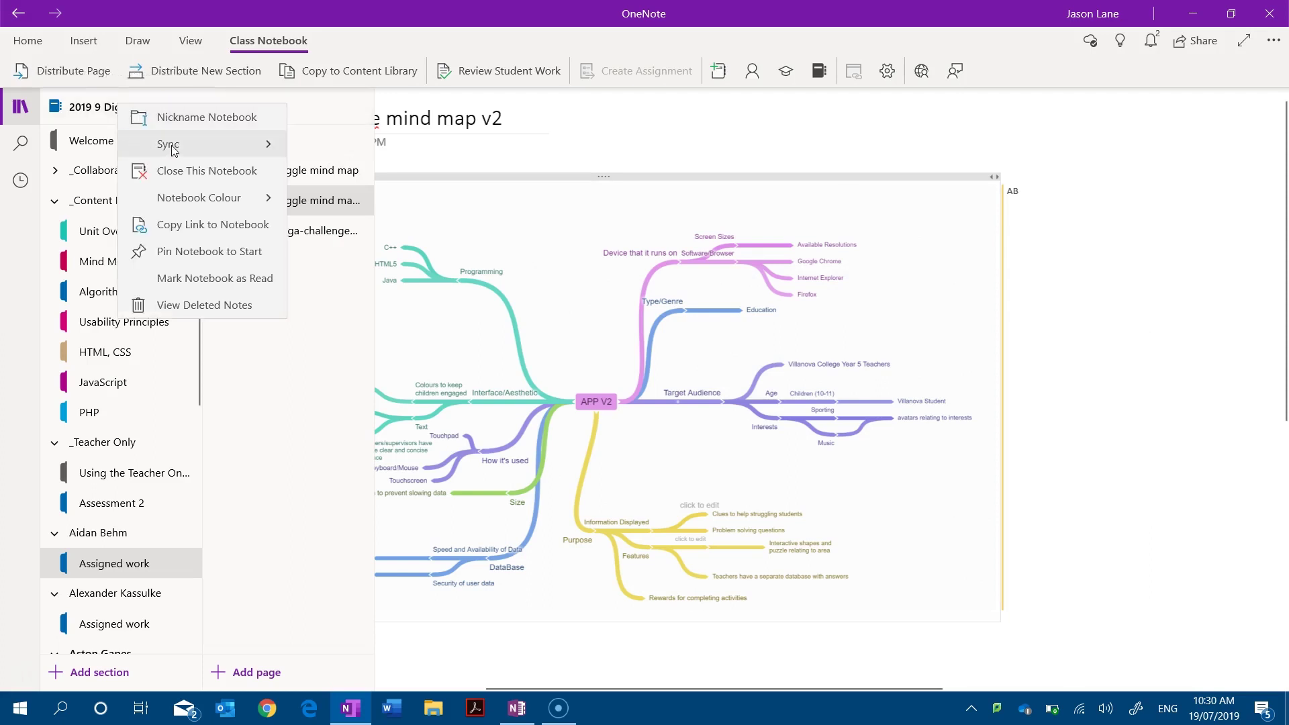
left_click(276, 145)
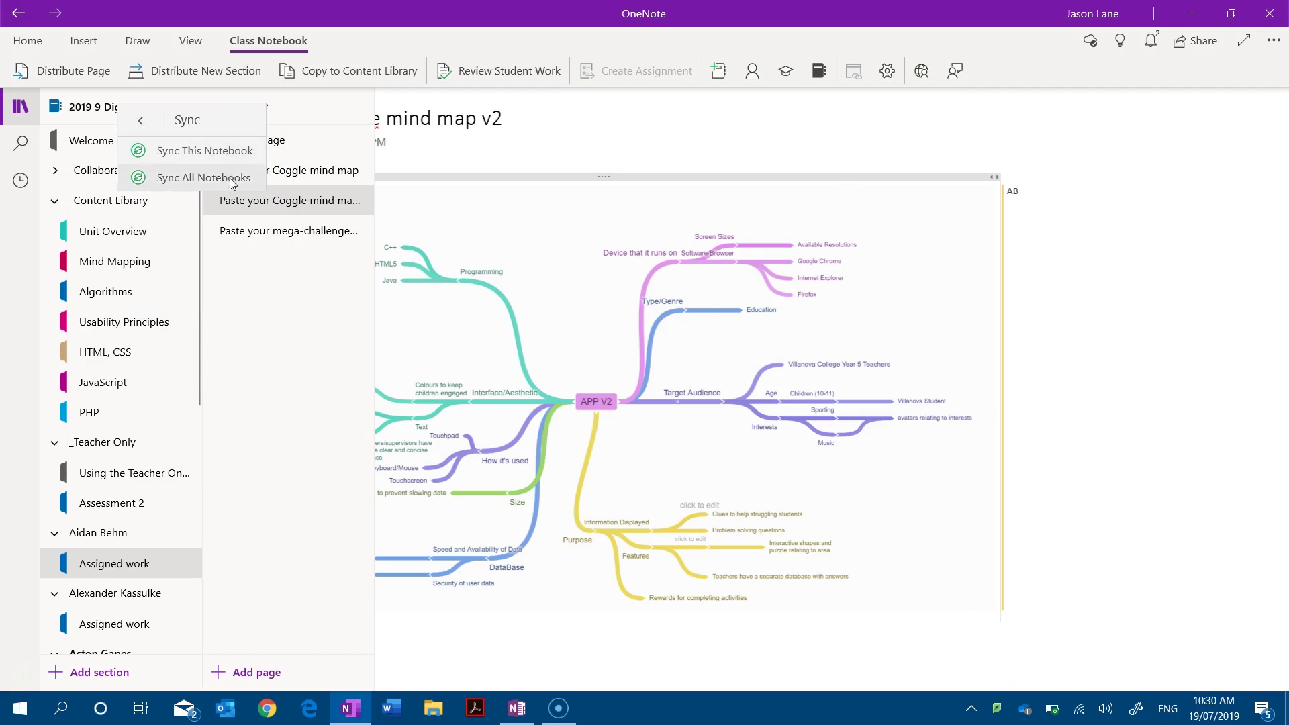
left_click(200, 151)
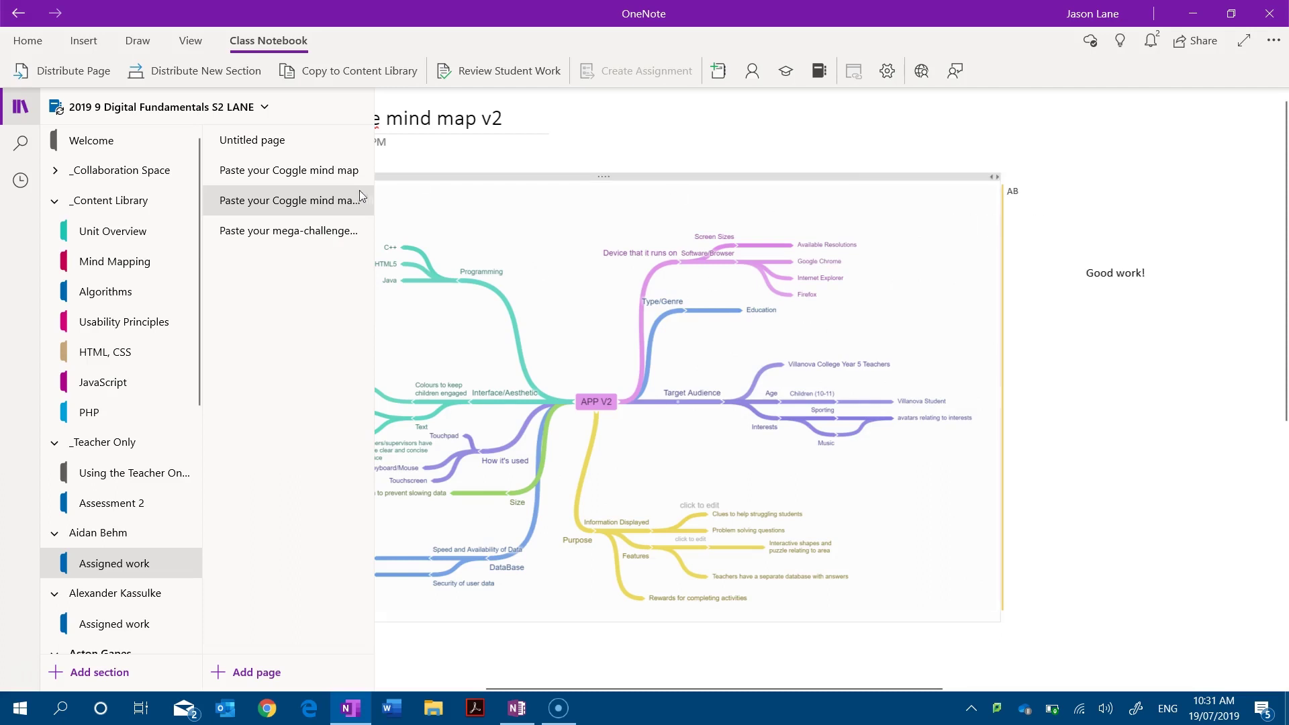
right_click(143, 112)
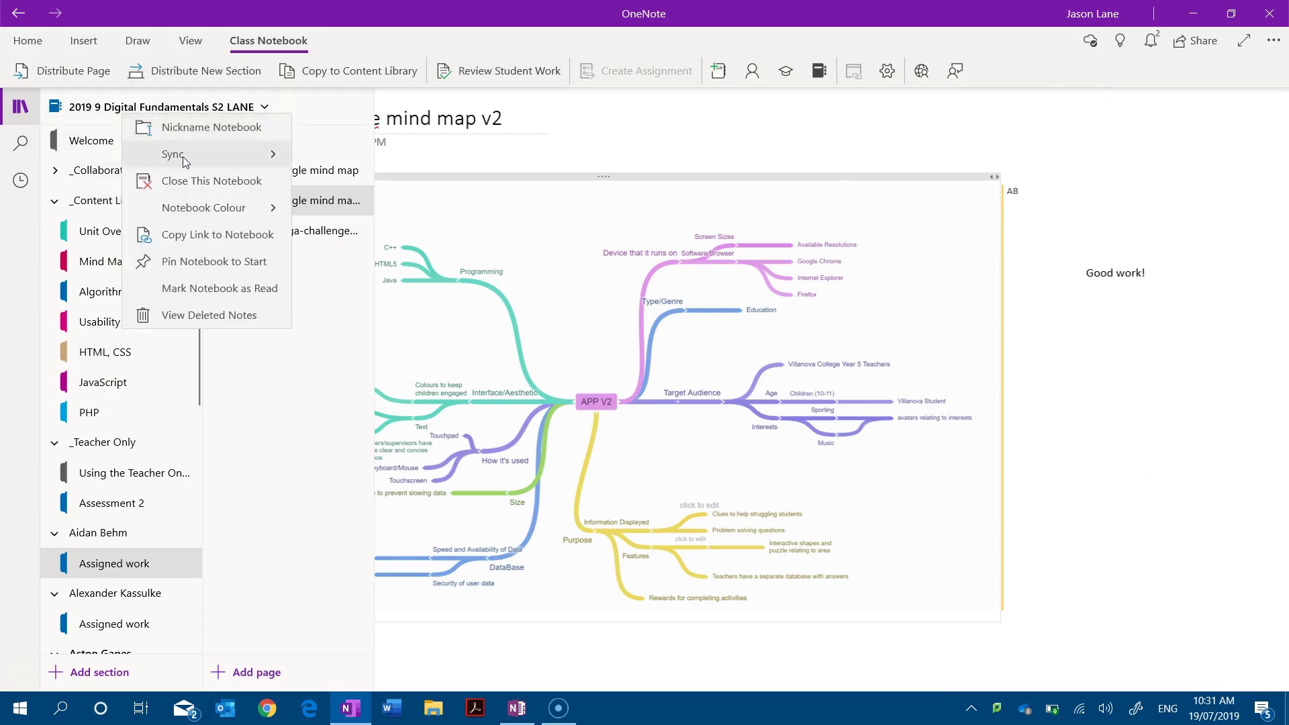
left_click(191, 158)
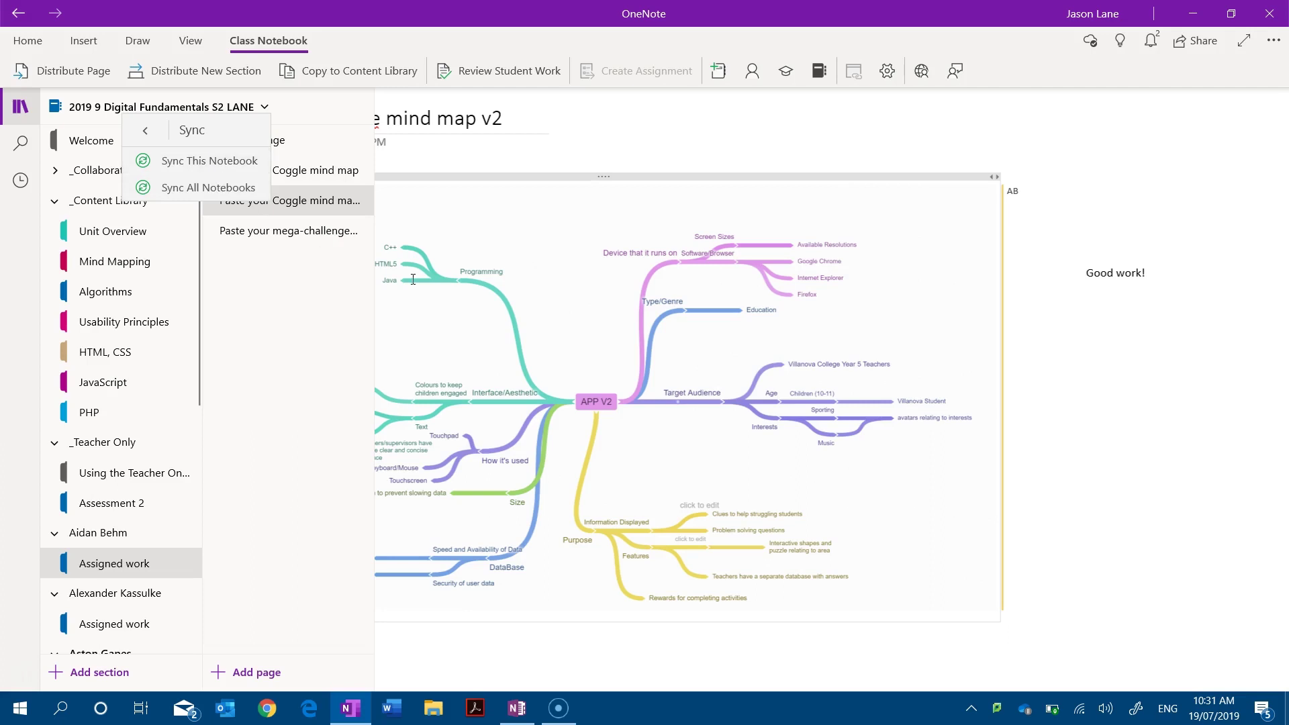
left_click(1238, 344)
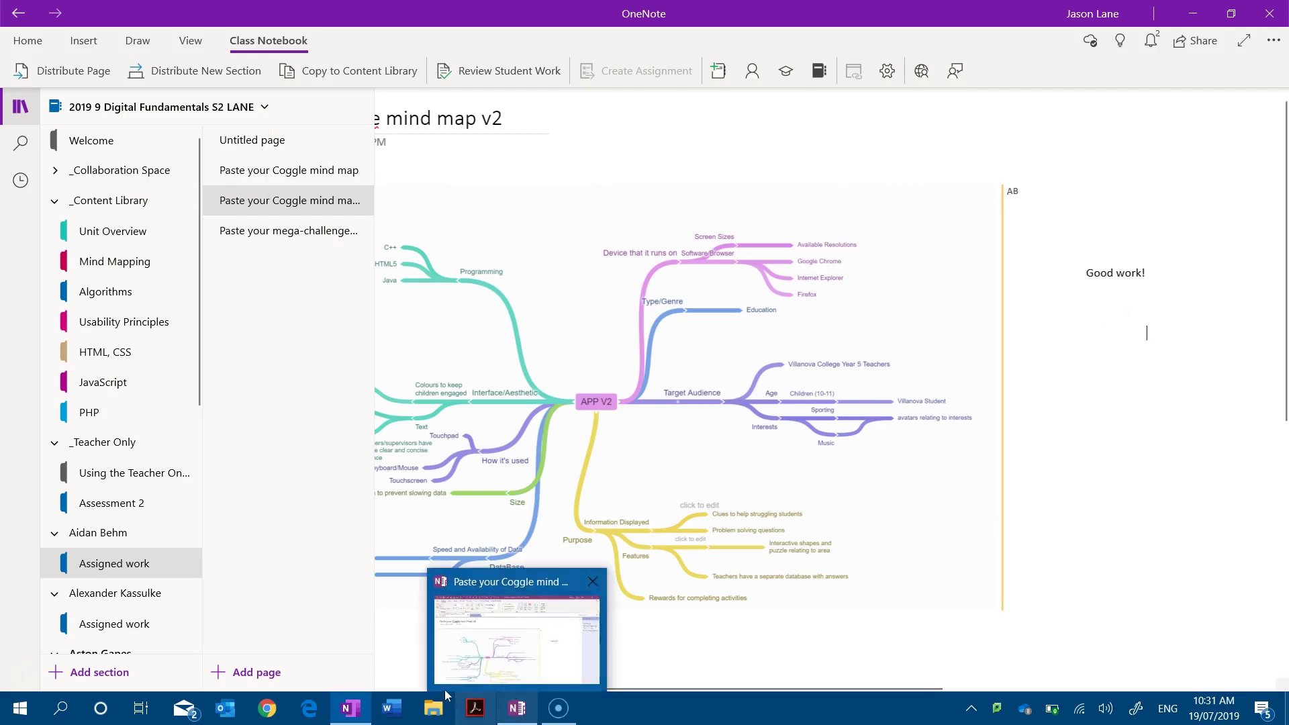
mouse_move(356, 714)
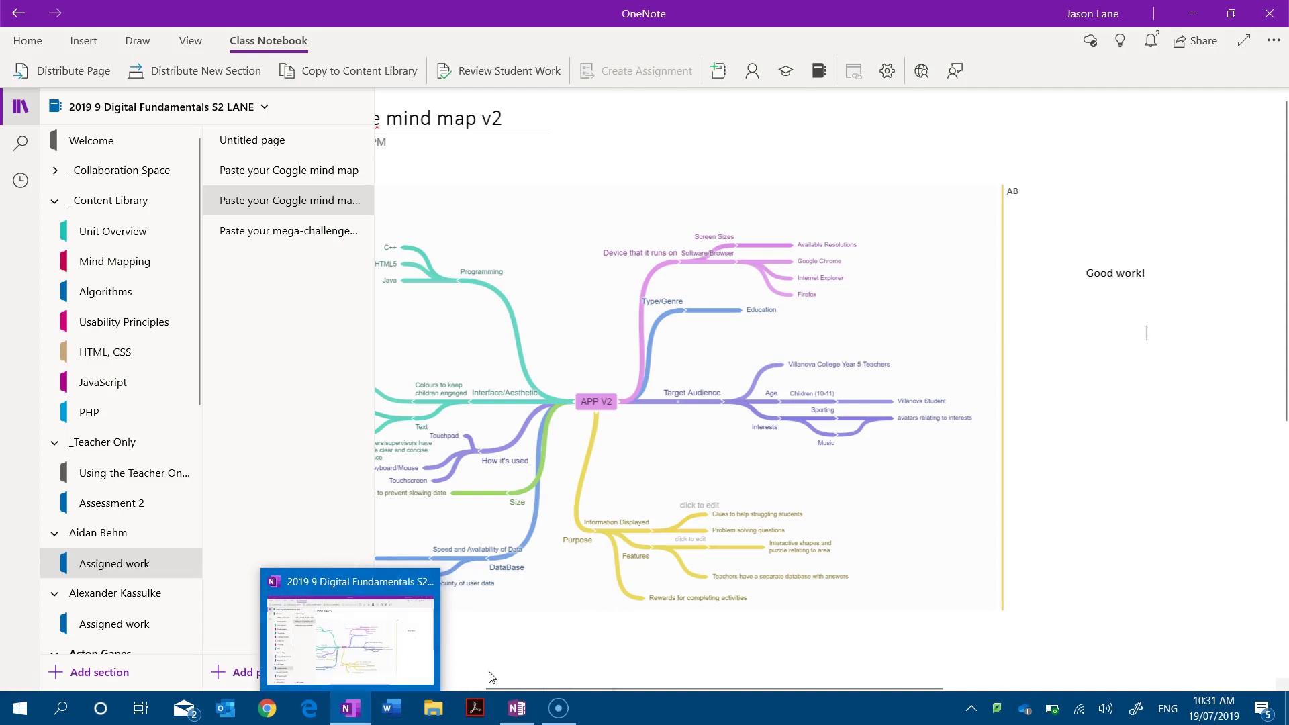
left_click(517, 708)
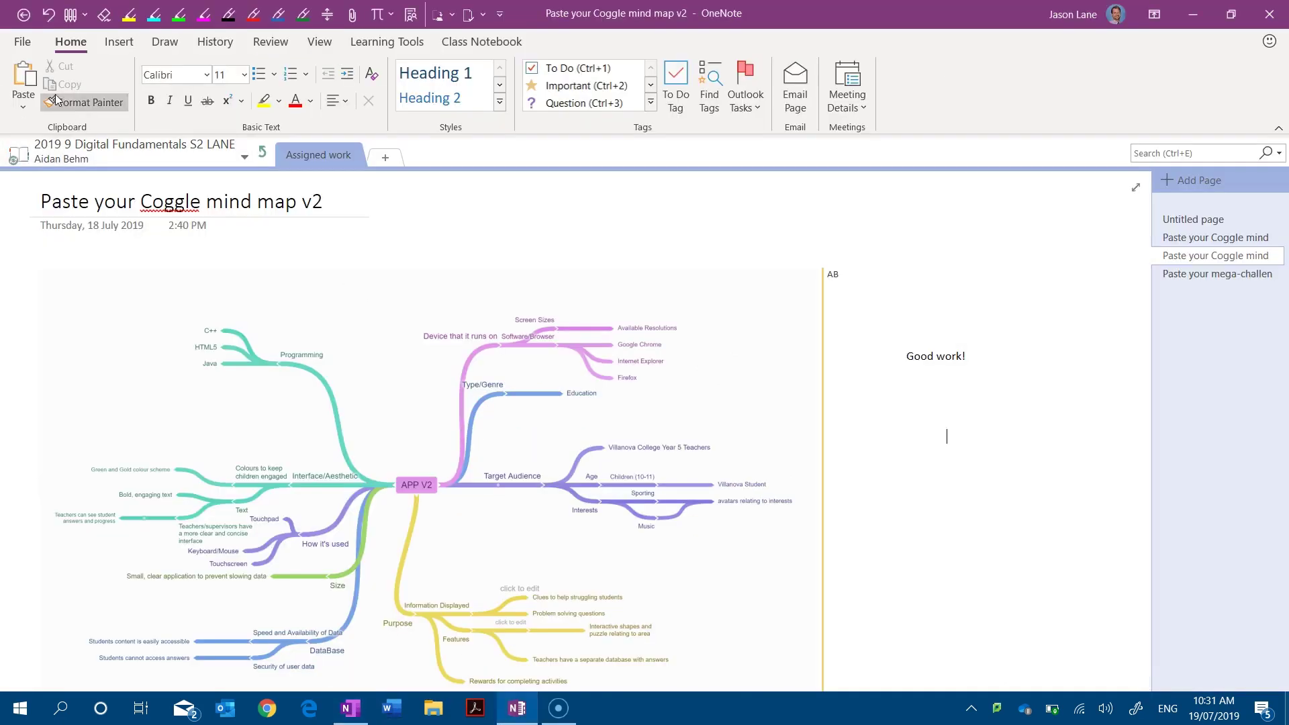
left_click(27, 42)
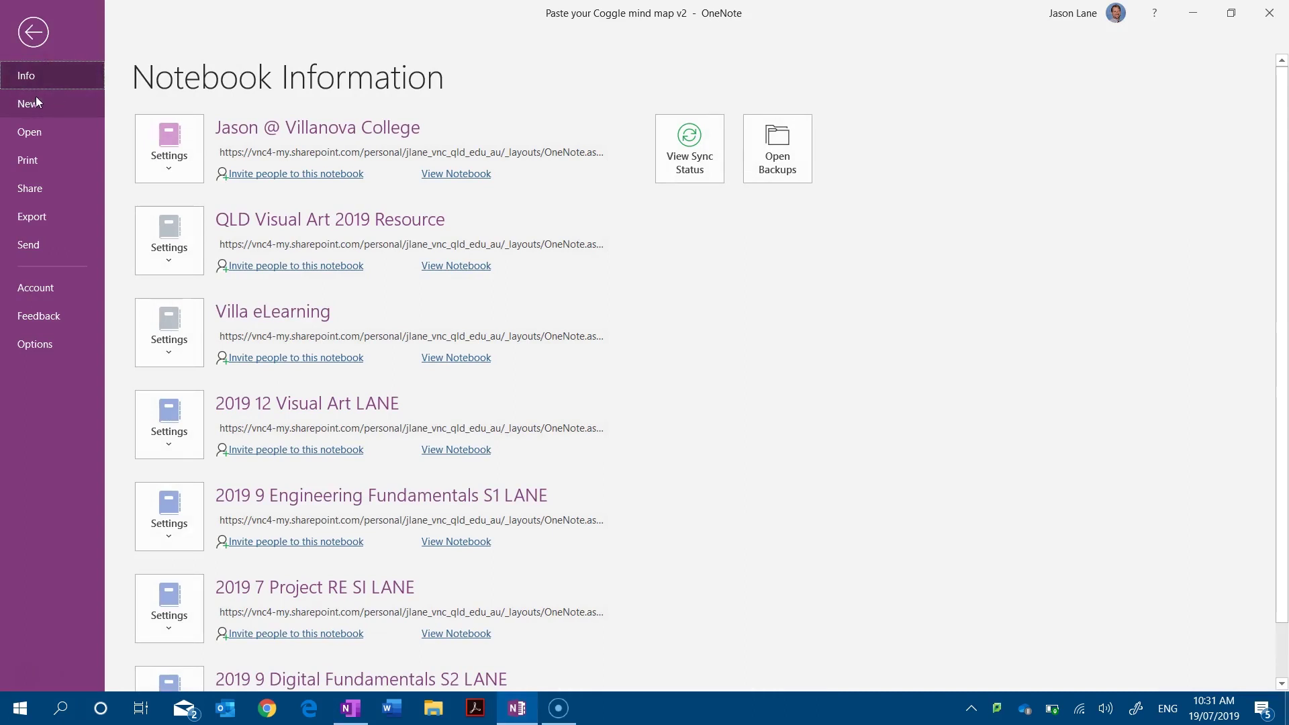
left_click(41, 36)
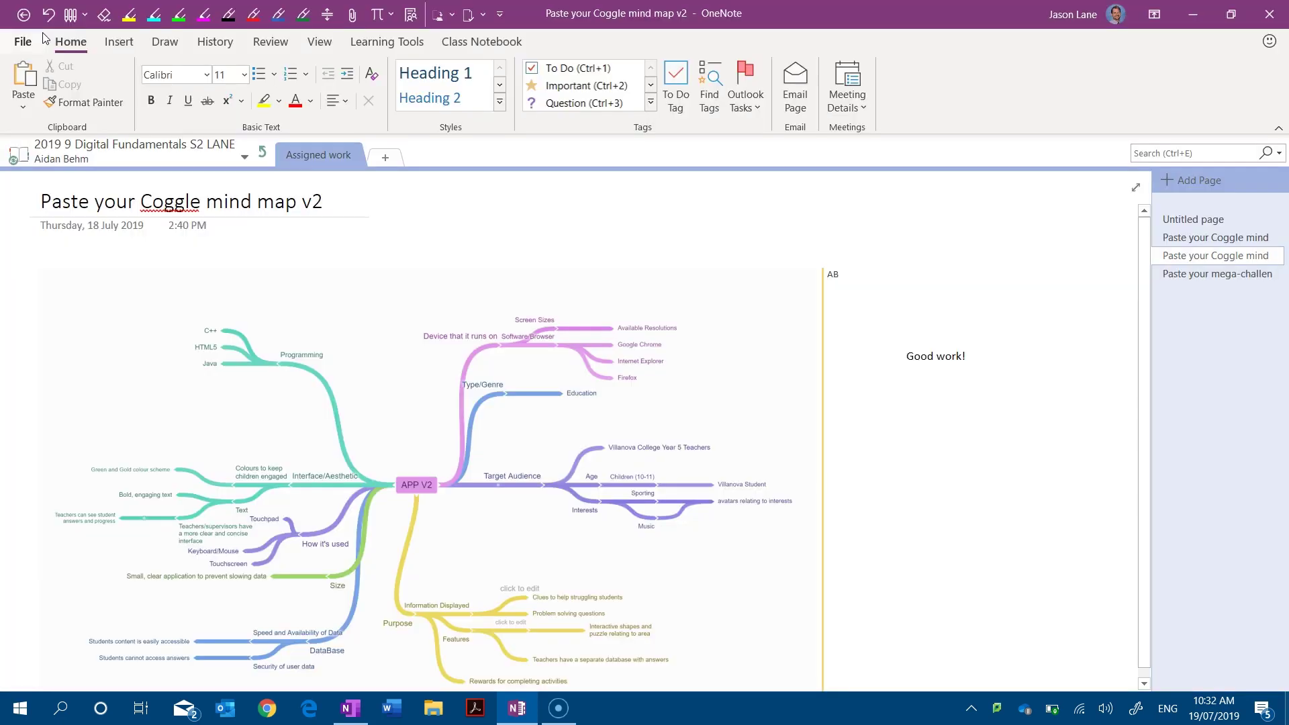
left_click(350, 706)
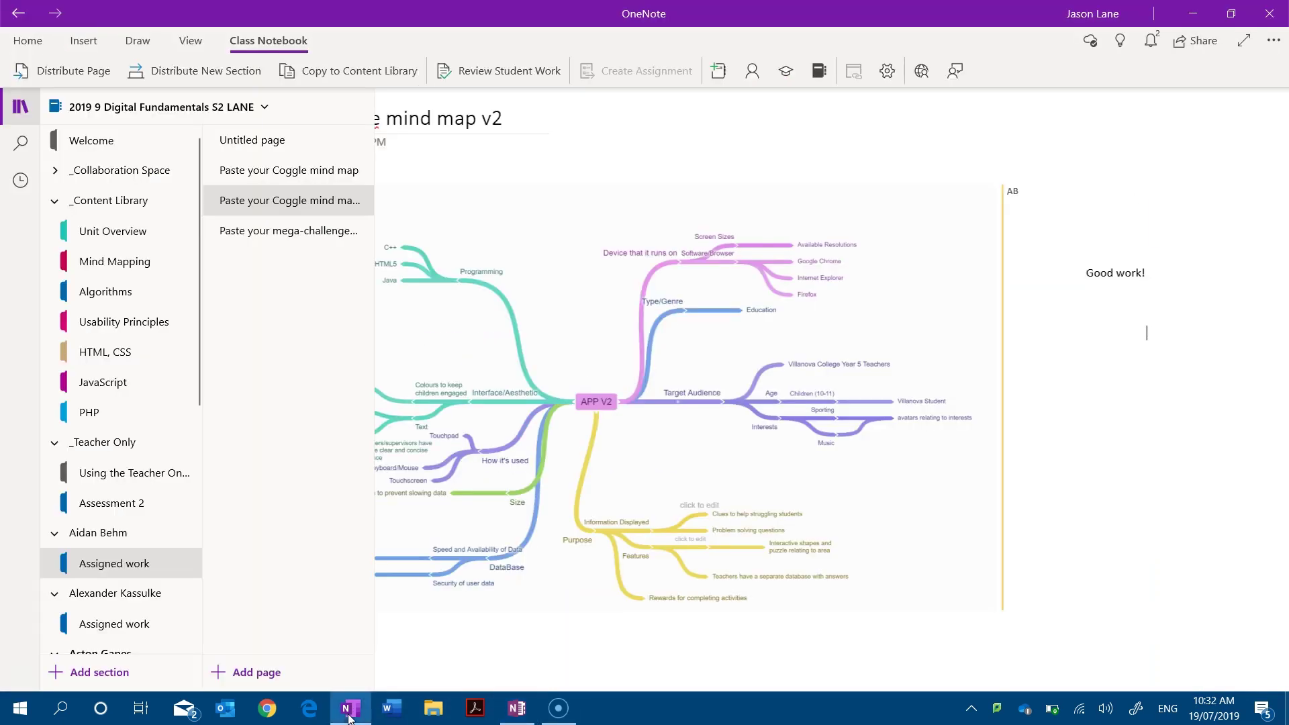
Show the Home formatting commands, then start adding a new notebook and cancel it
left_click(32, 43)
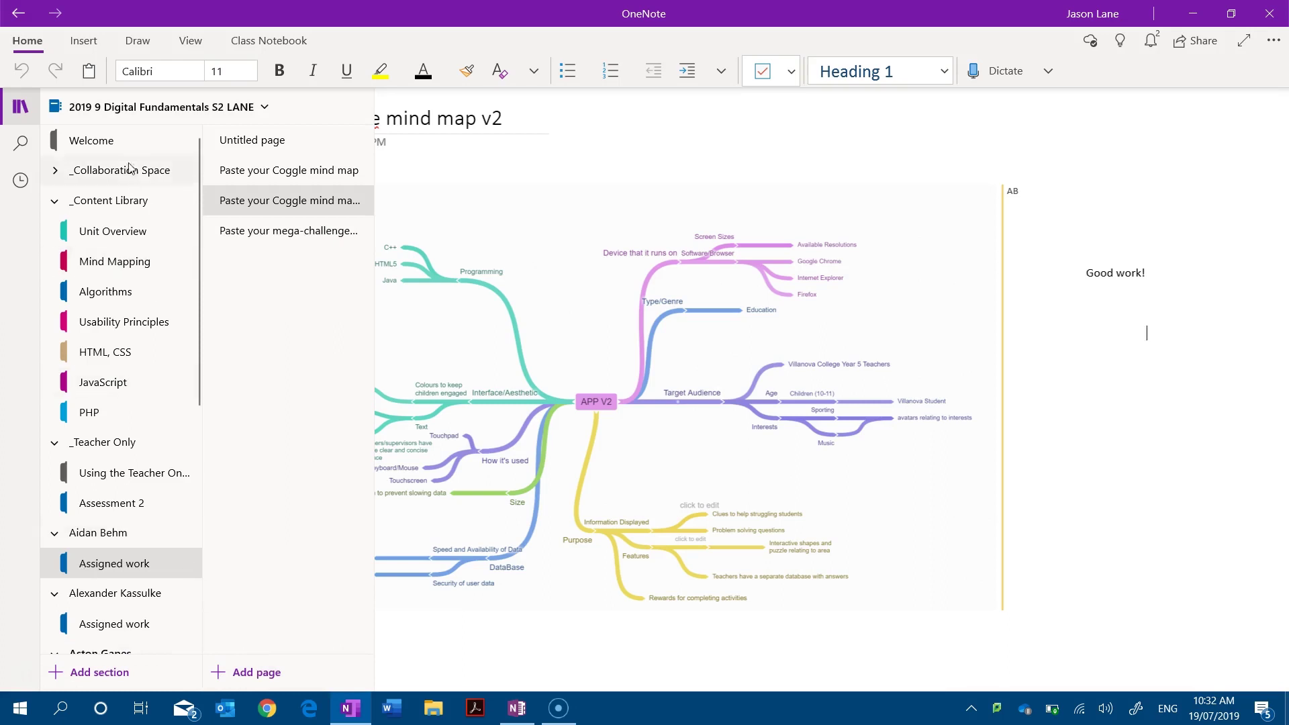
left_click(221, 119)
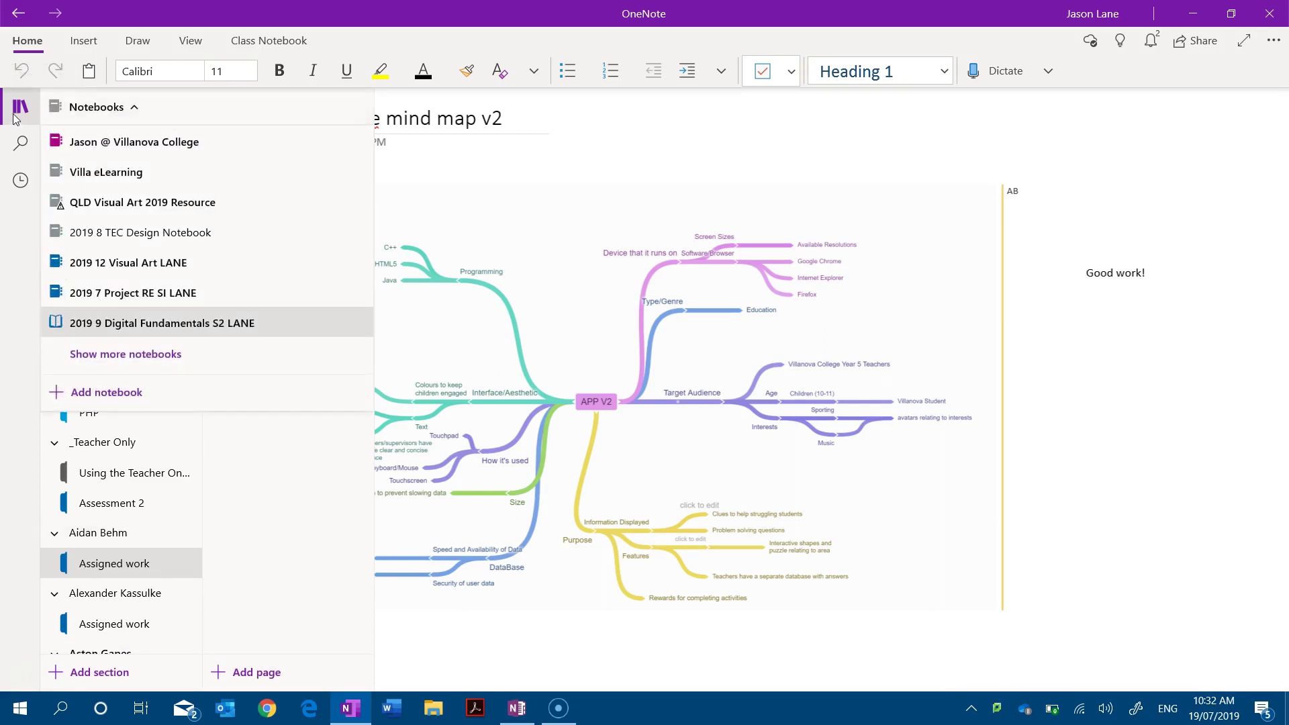
left_click(112, 394)
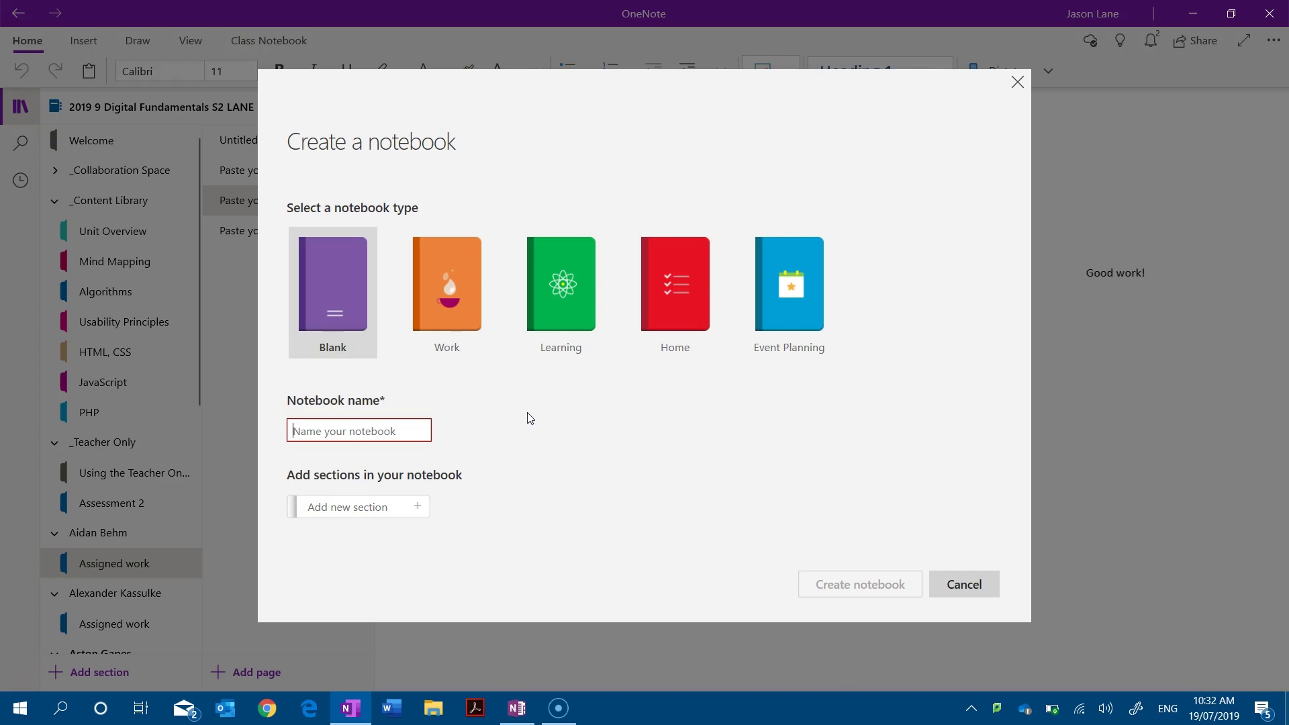
left_click(993, 574)
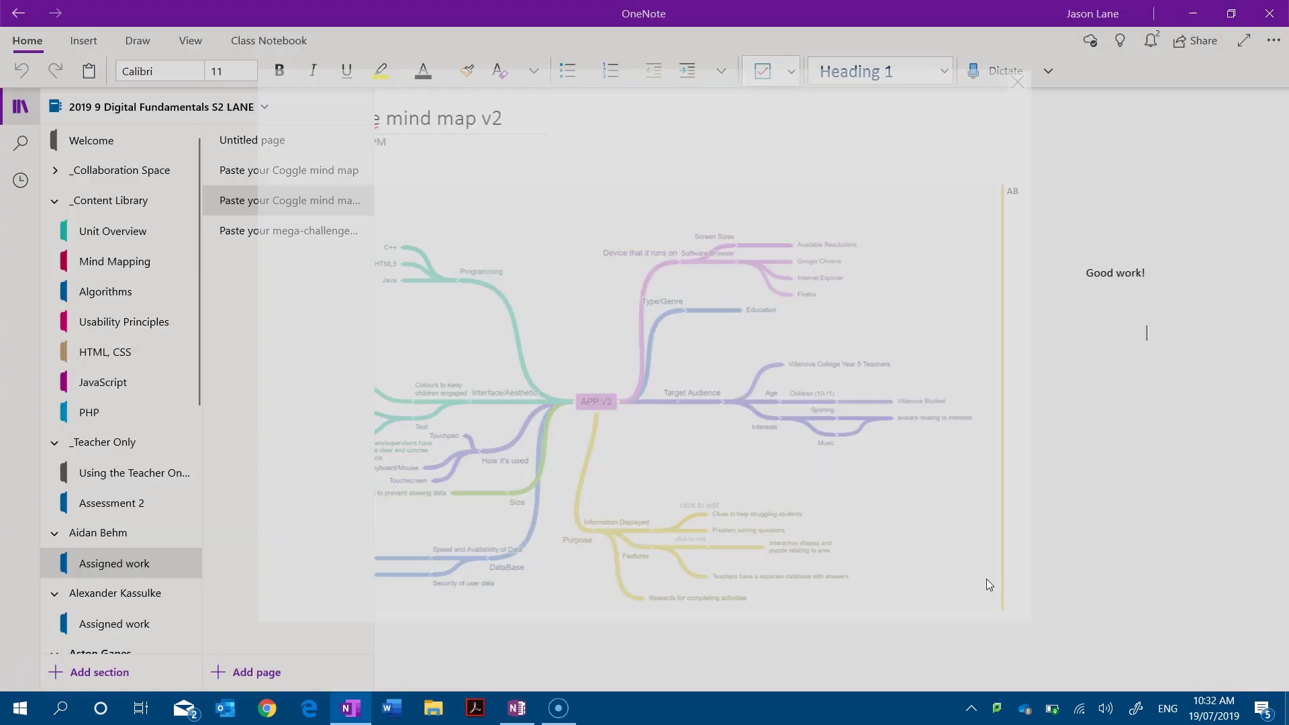